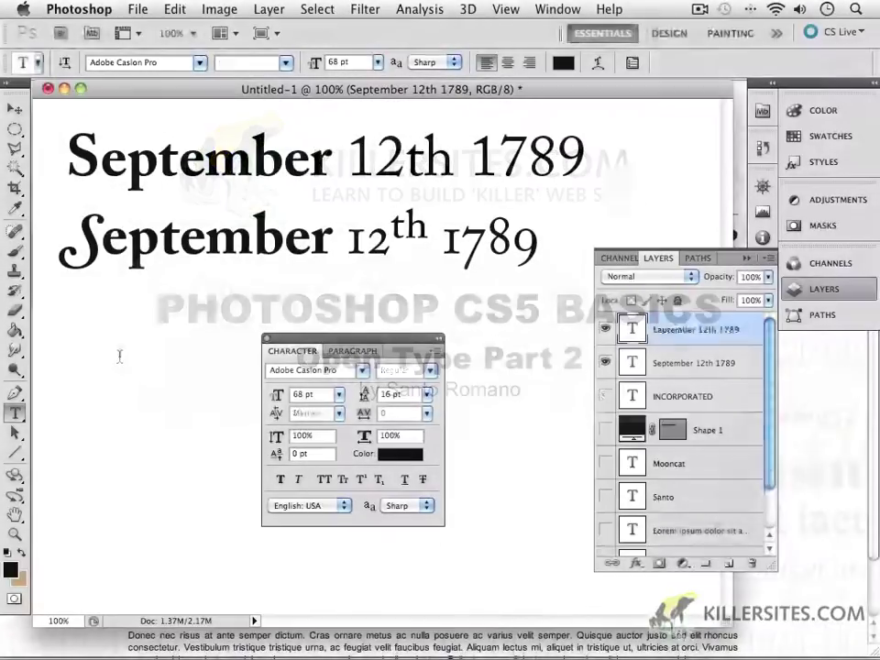
Step: Add a new text layer below the two date lines reading "oofice"
click(120, 353)
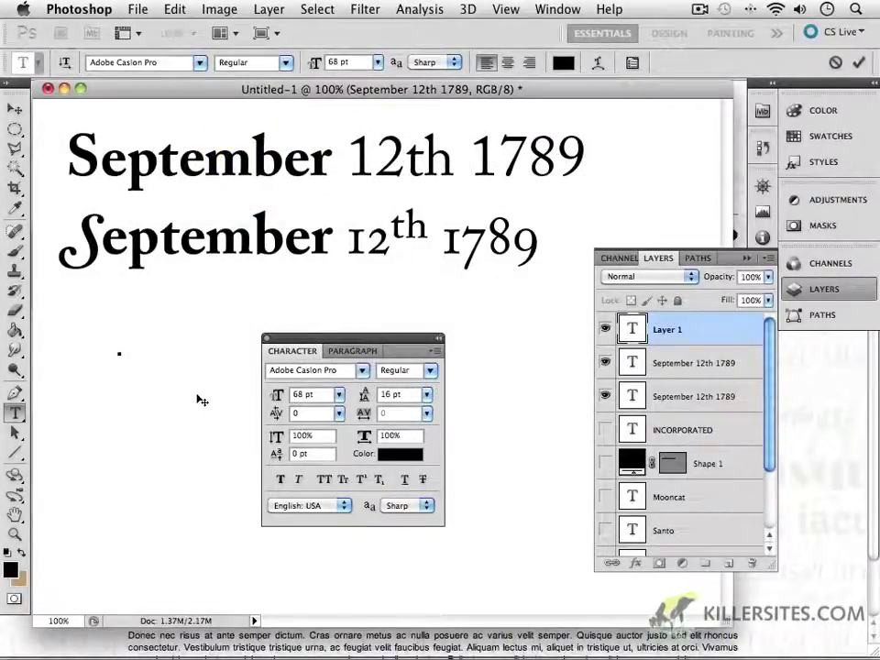
text(oo)
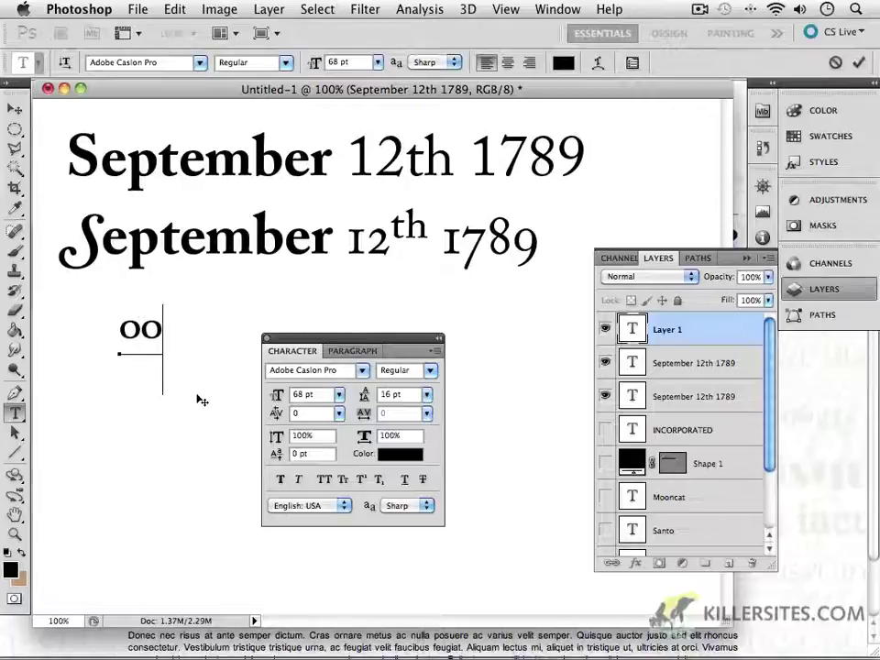
text(fi)
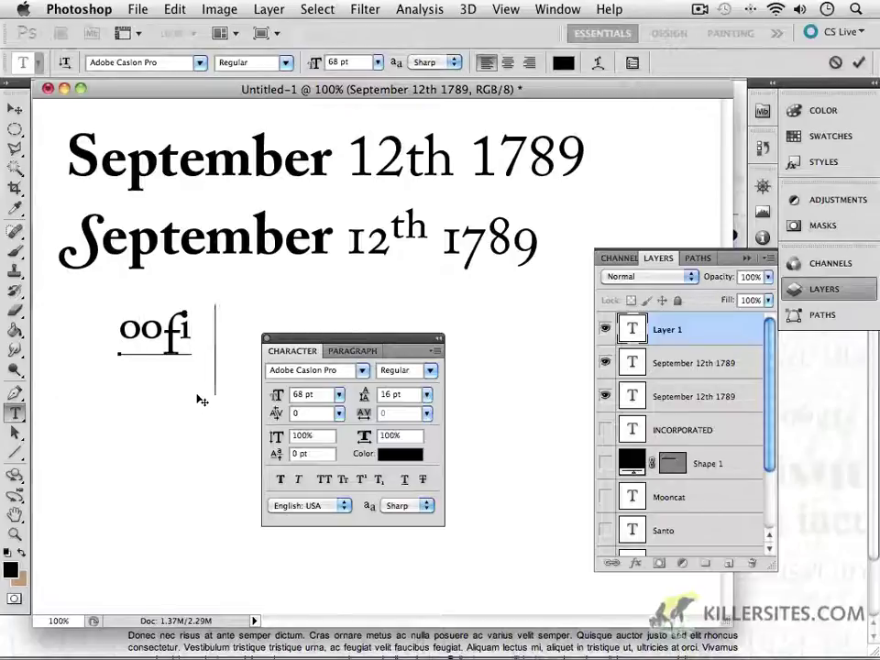
text(ce)
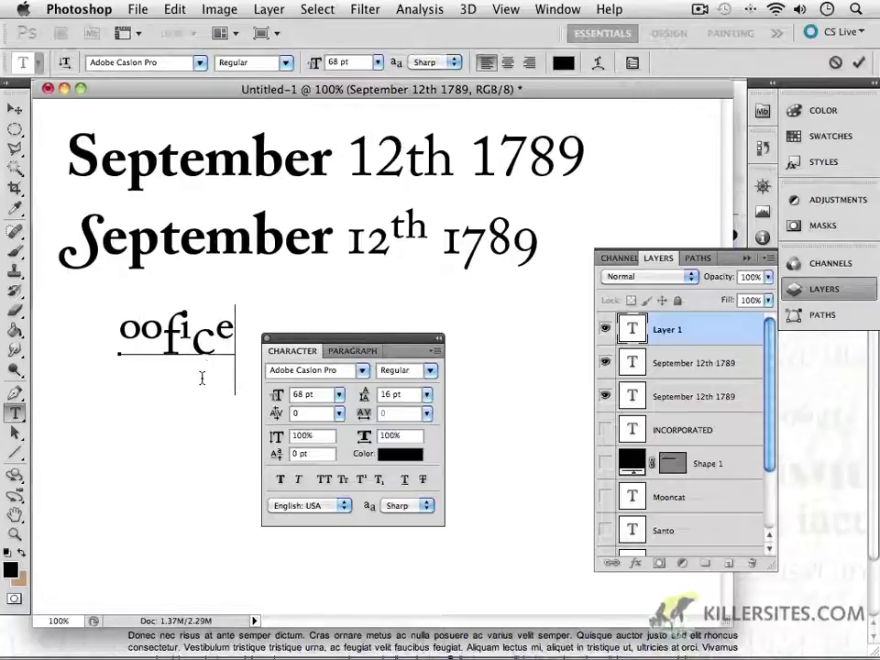
Step: Turn off the OpenType Ordinals option for the whole word "oofice"
drag(235, 345, 37, 346)
click(438, 351)
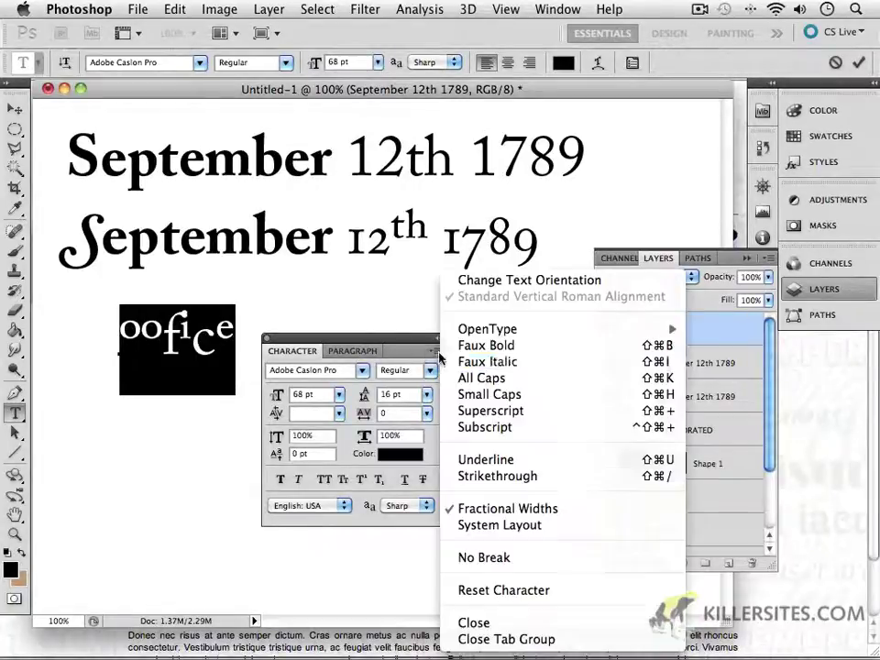
mouse_move(642, 328)
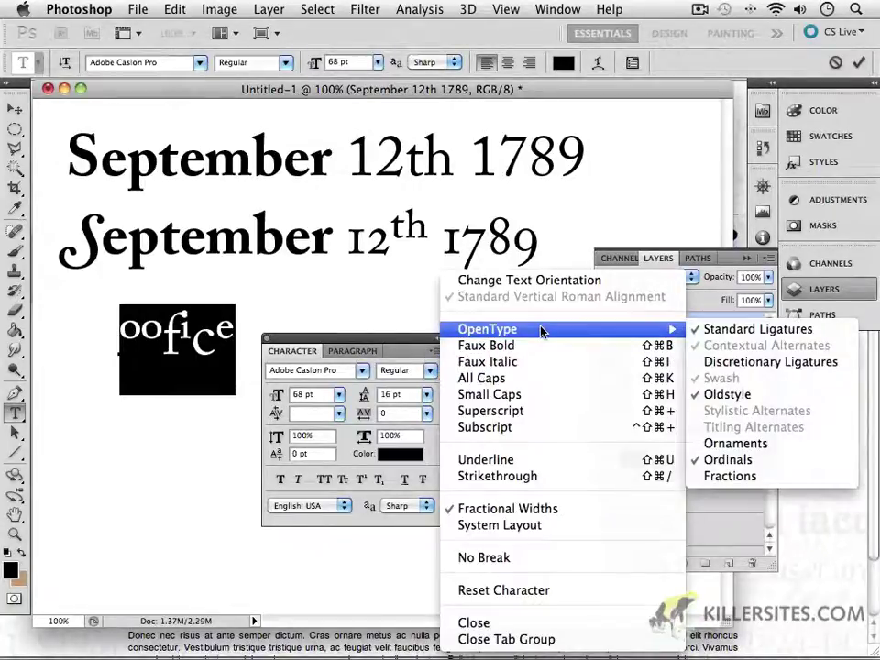
click(766, 461)
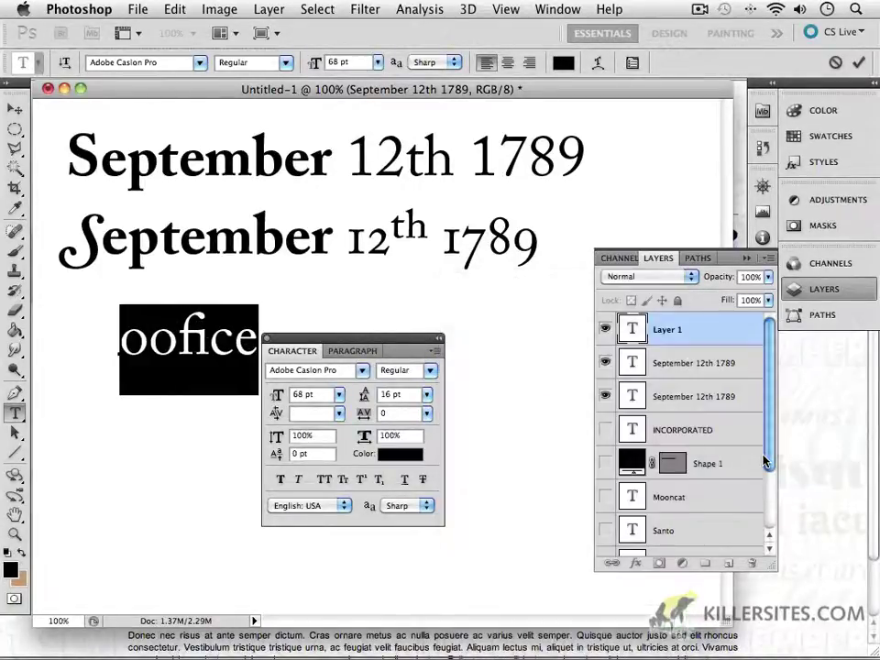
Step: Turn off the OpenType Standard Ligatures option for the selected word "oofice"
click(430, 370)
key(Escape)
click(436, 350)
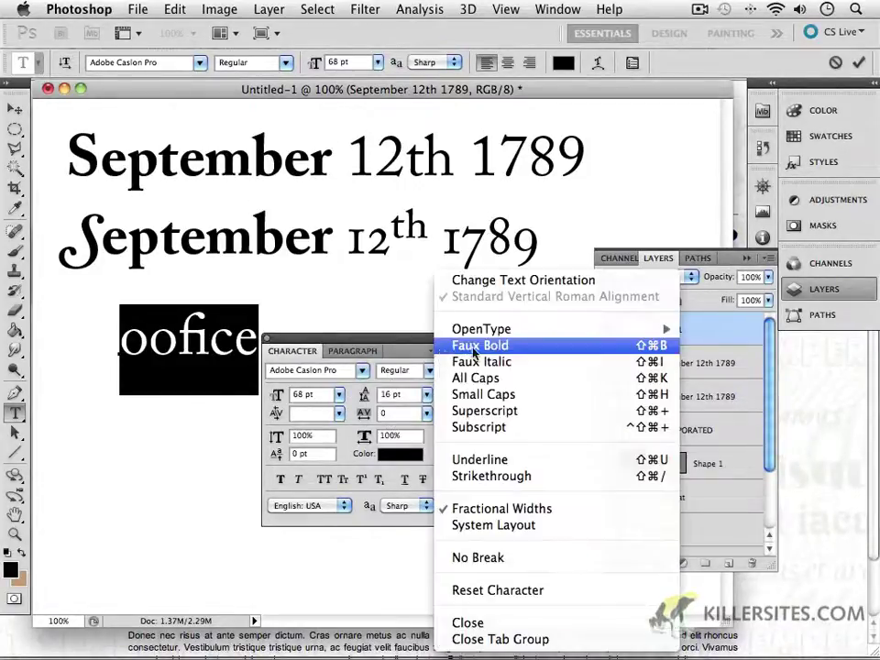
mouse_move(514, 332)
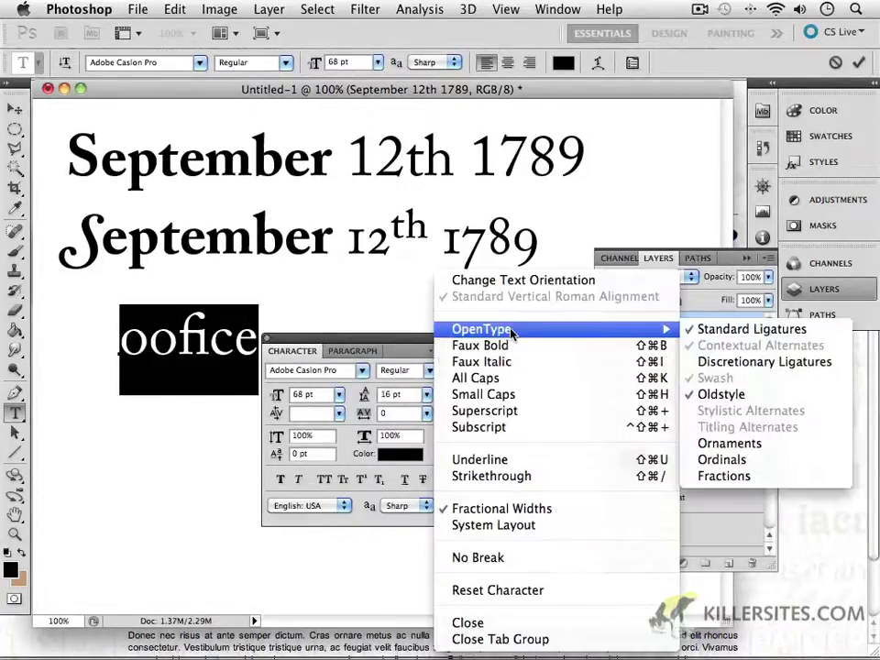
click(744, 337)
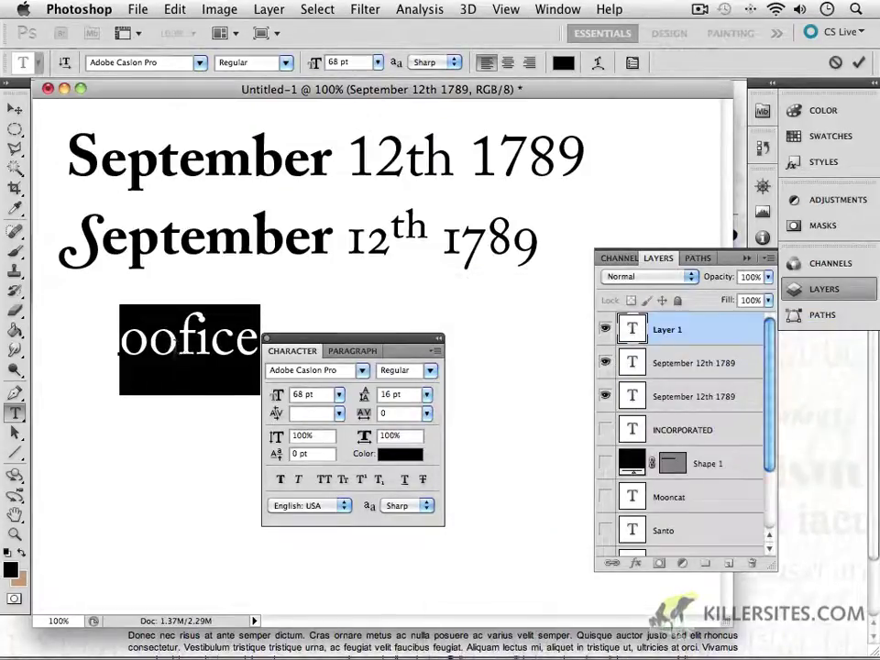
Step: Correct the misspelled word to "office" and place a duplicate of its text layer directly beneath it
drag(125, 349, 148, 348)
text(f)
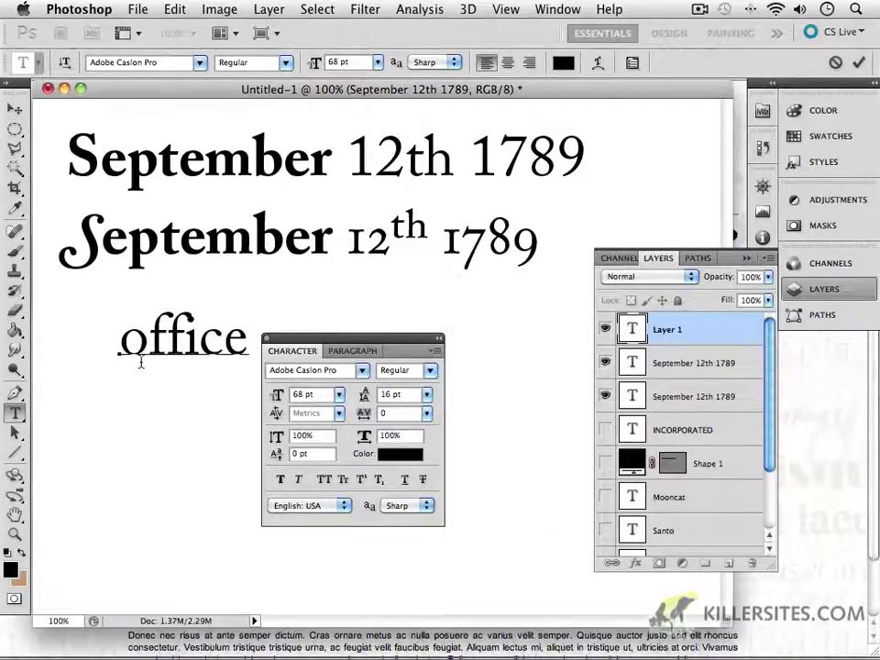
click(15, 108)
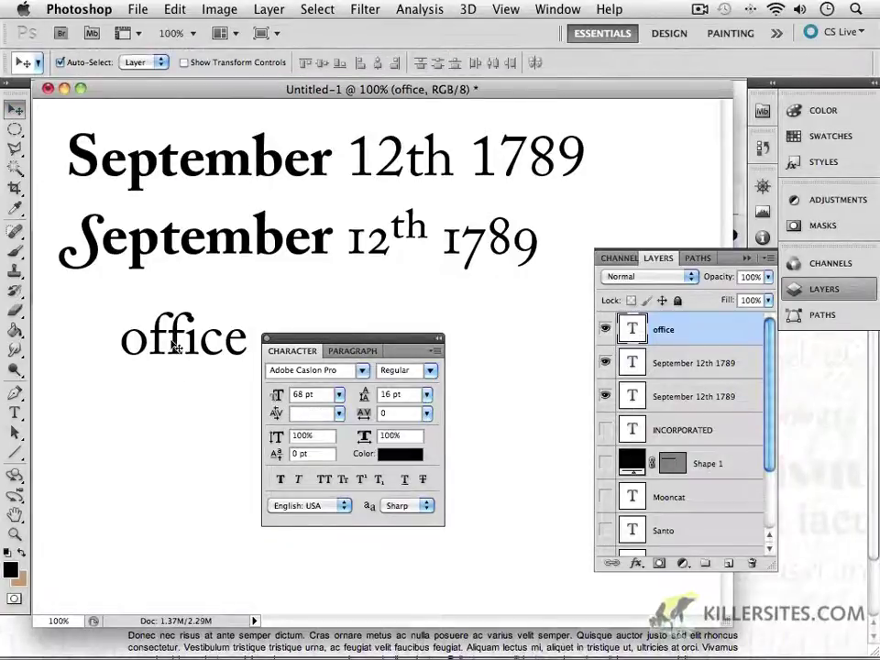
drag(174, 347, 119, 421)
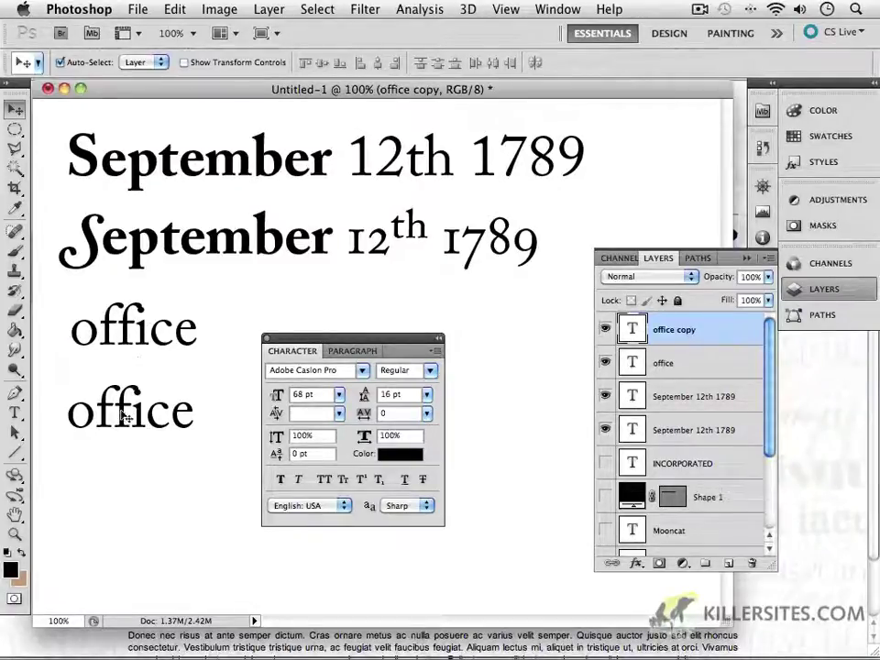
Step: Turn on Standard Ligatures for the lower "office" and move it up close beneath the upper one, aligned with it
key(t)
click(206, 414)
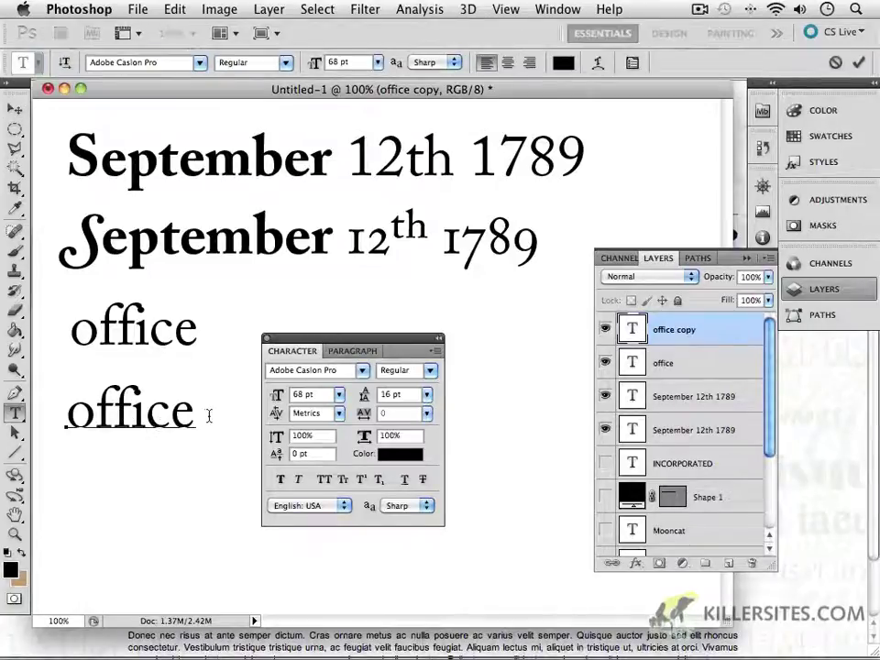
key(super+a)
click(437, 340)
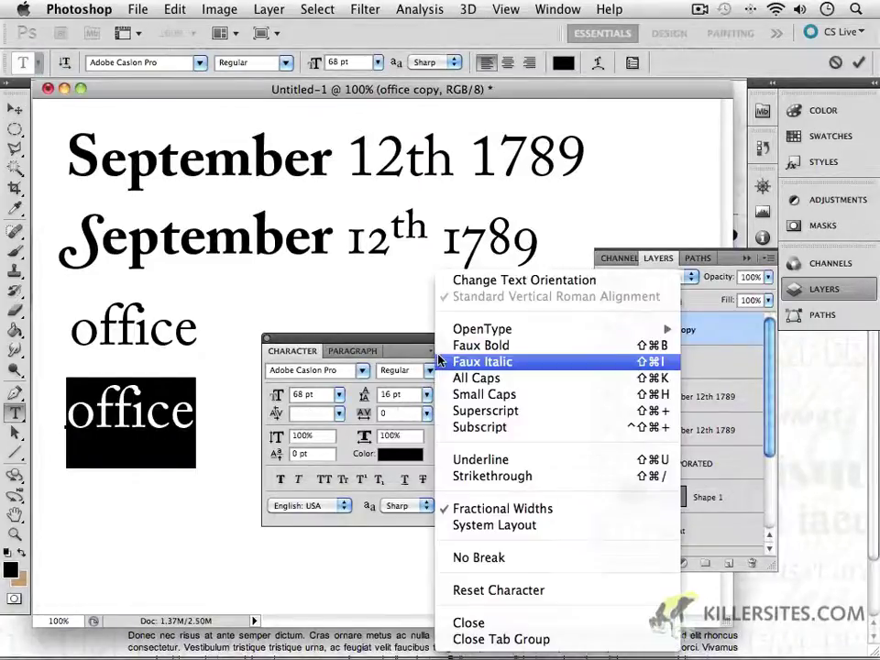
mouse_move(642, 329)
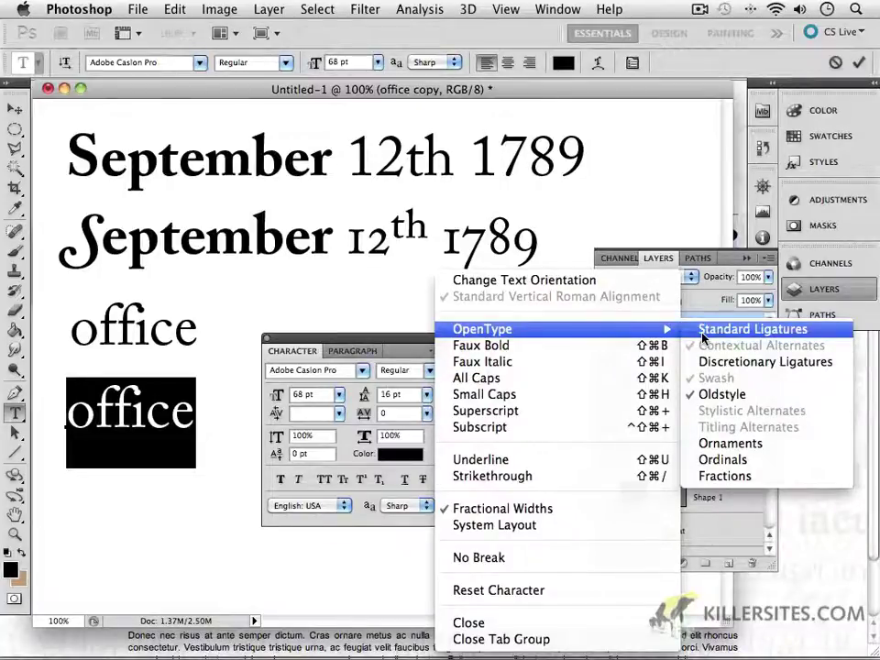
click(703, 332)
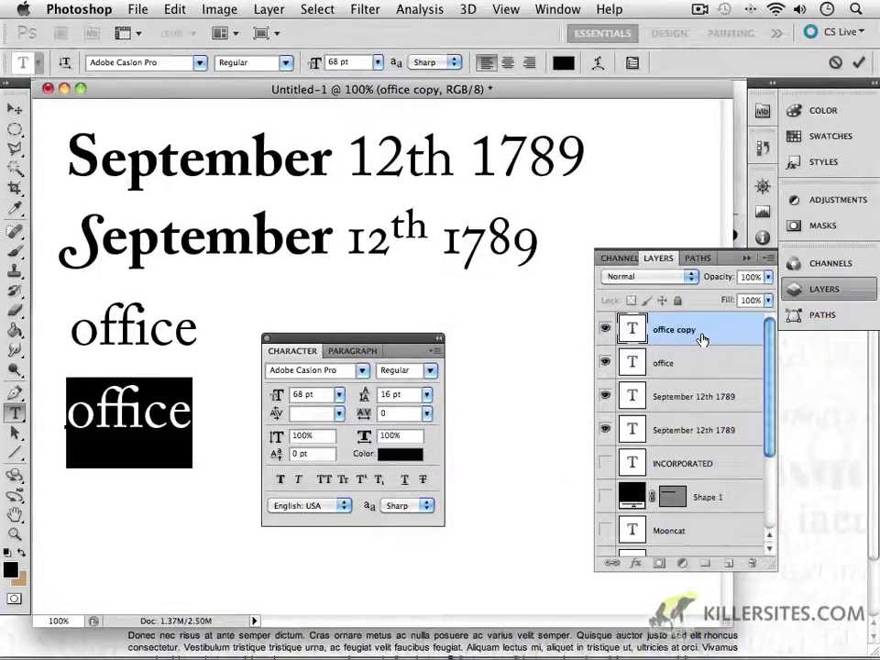
click(14, 108)
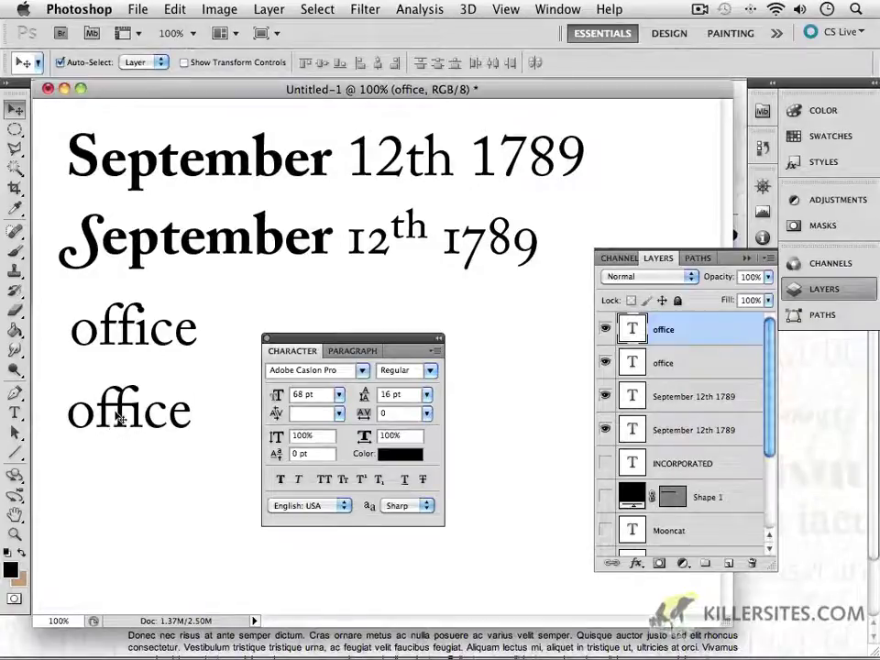
drag(124, 413, 129, 392)
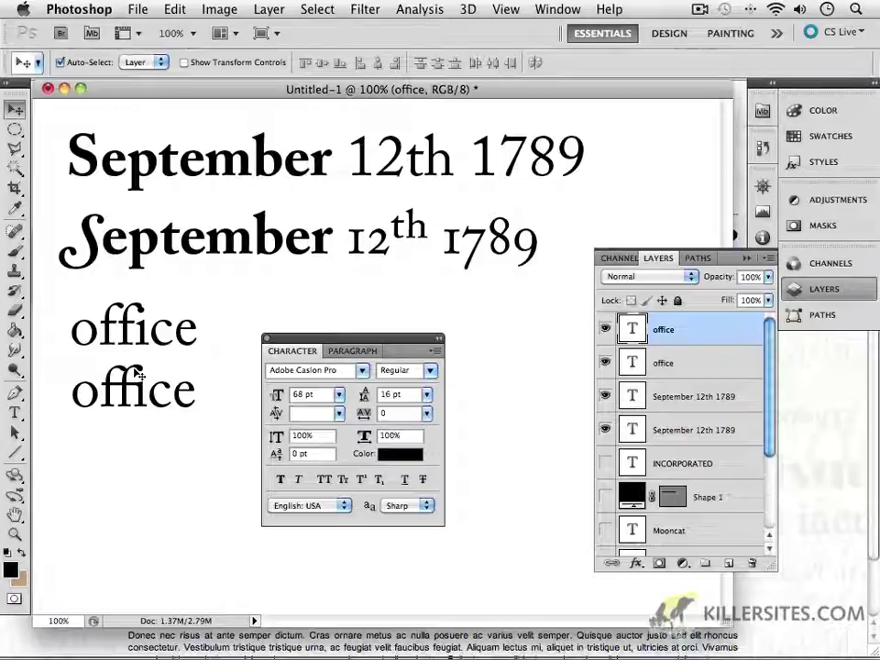
click(436, 352)
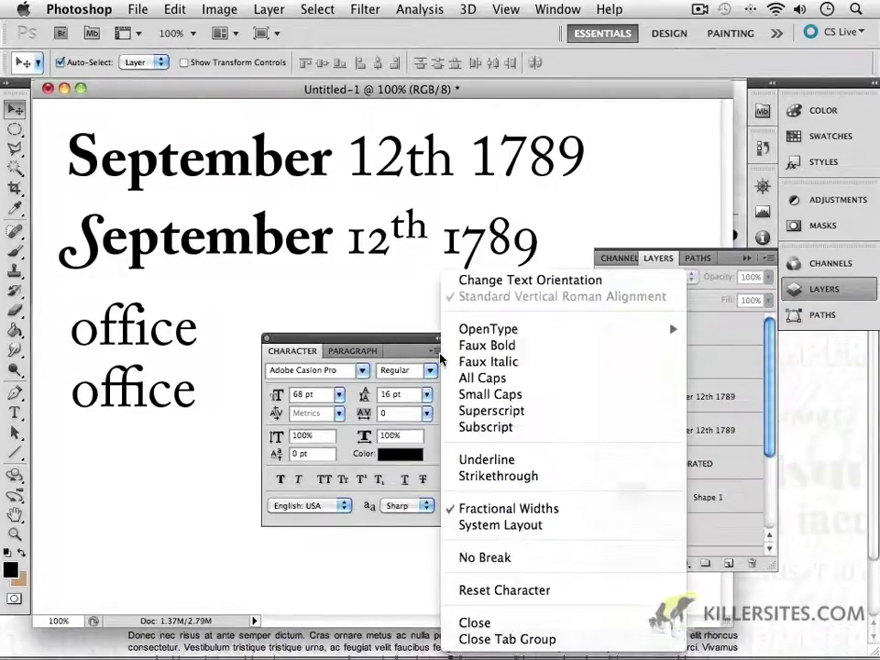
mouse_move(595, 329)
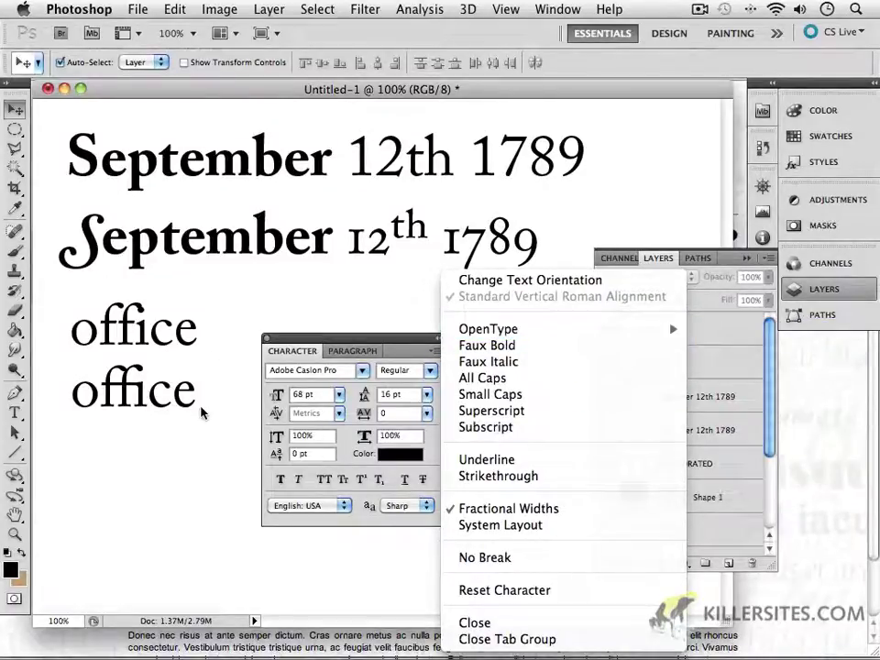
click(346, 334)
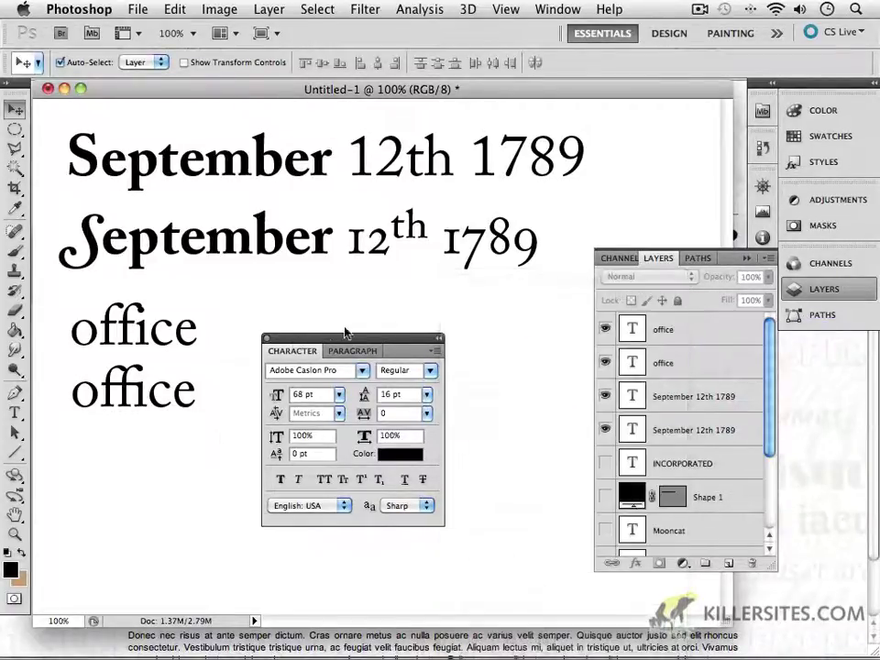
Step: Clear the canvas of the floating character settings and add a new text layer with a first name beside the "office" samples
drag(344, 339, 633, 164)
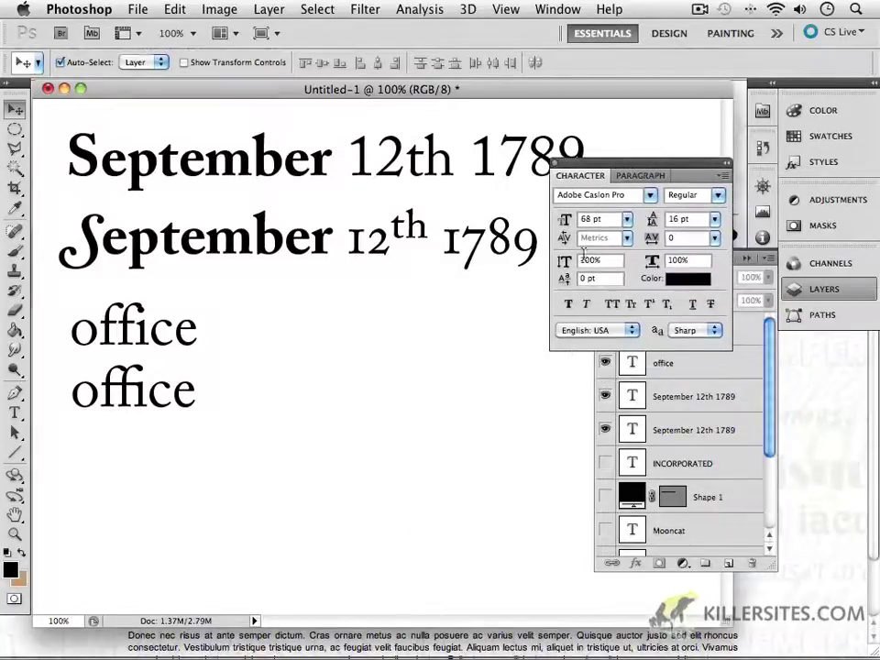
click(14, 412)
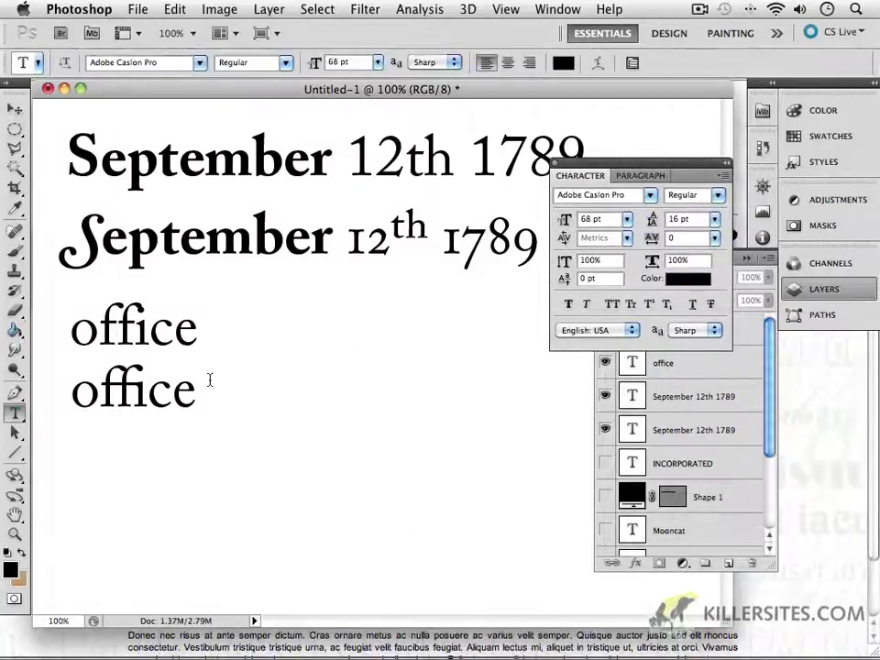
click(254, 367)
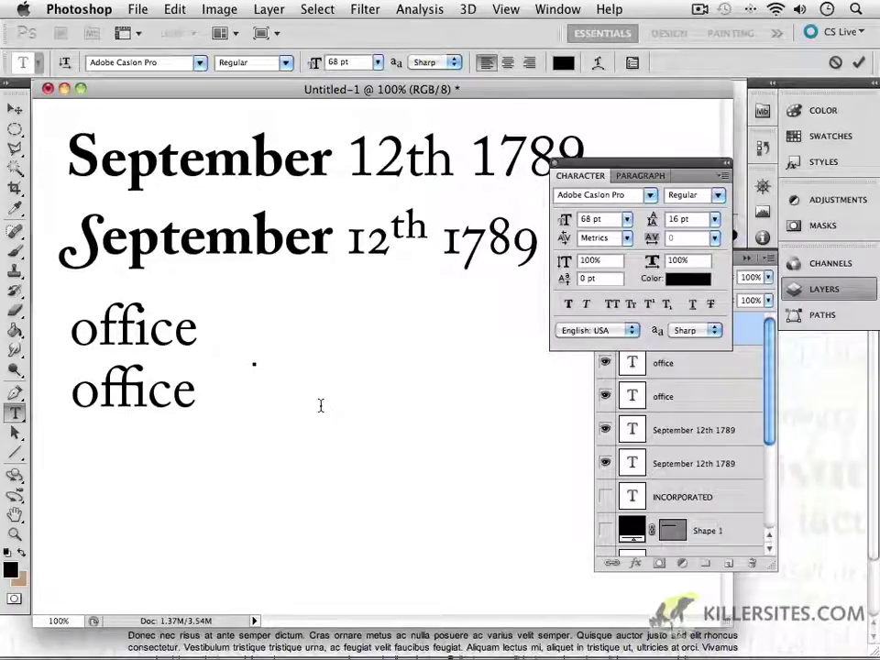
text(Santo)
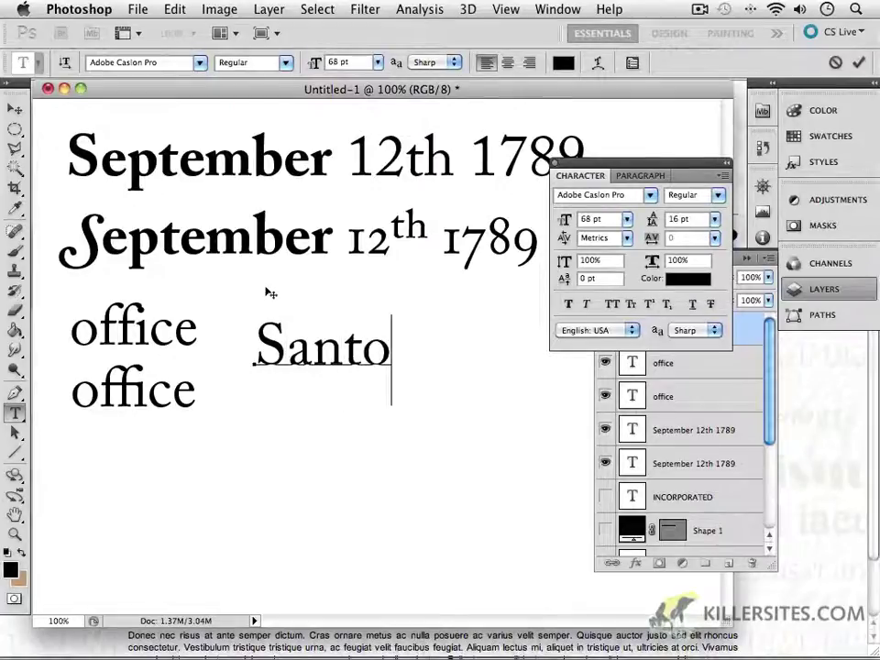
Step: Set the font of the new first-name text to Bickham Script Pro
drag(390, 353, 241, 344)
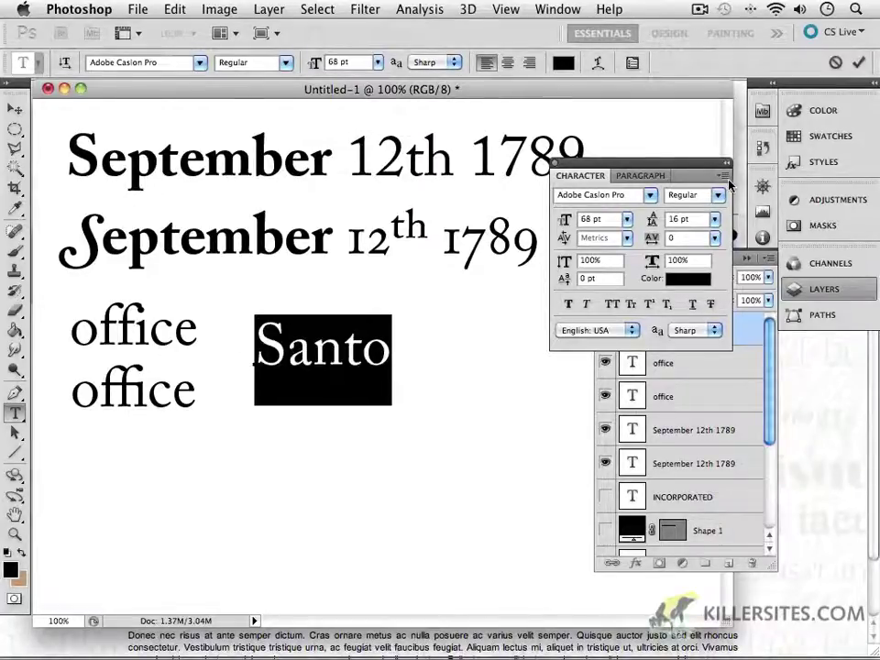
click(627, 194)
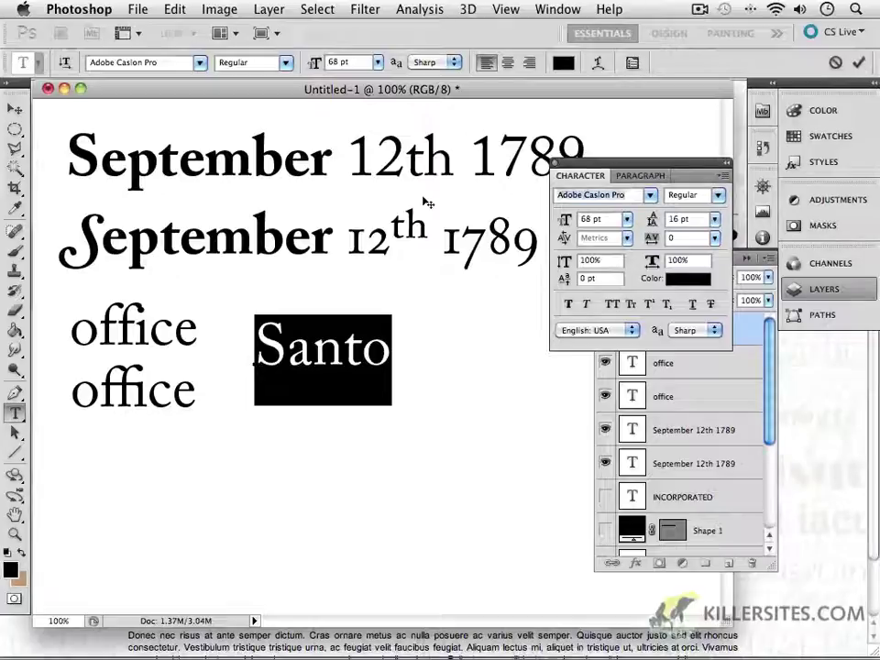
text(Bickham Script)
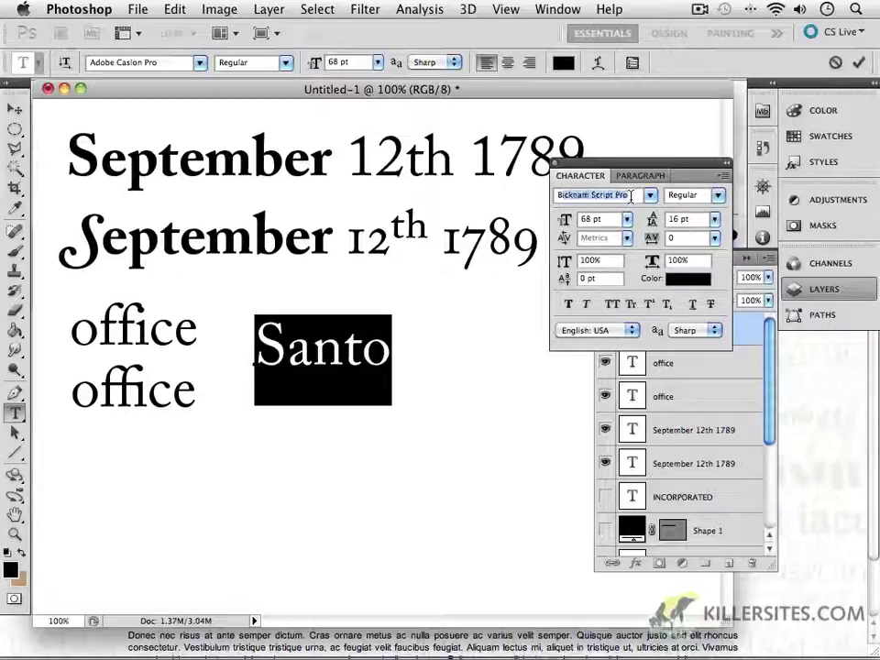
click(724, 175)
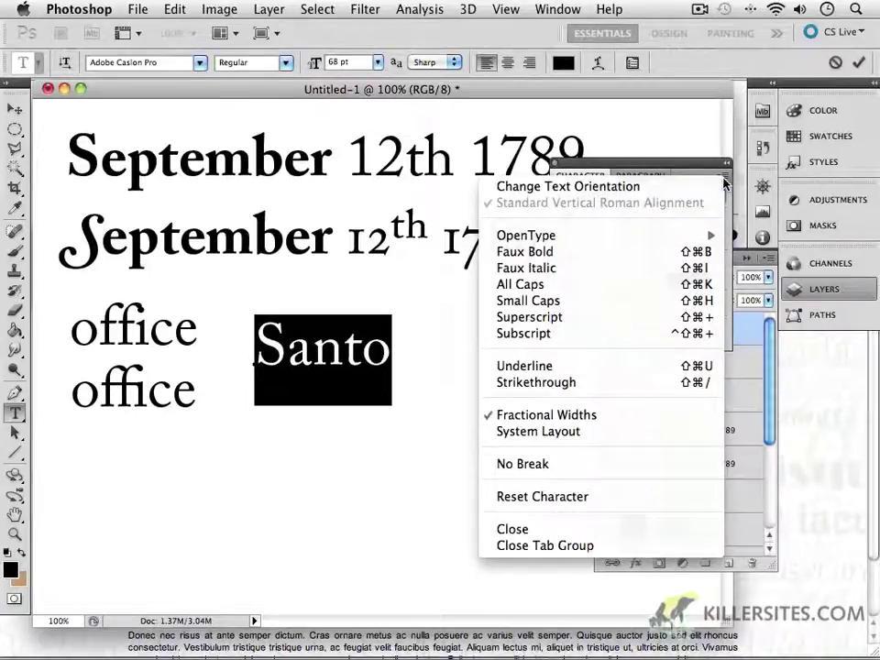
click(527, 128)
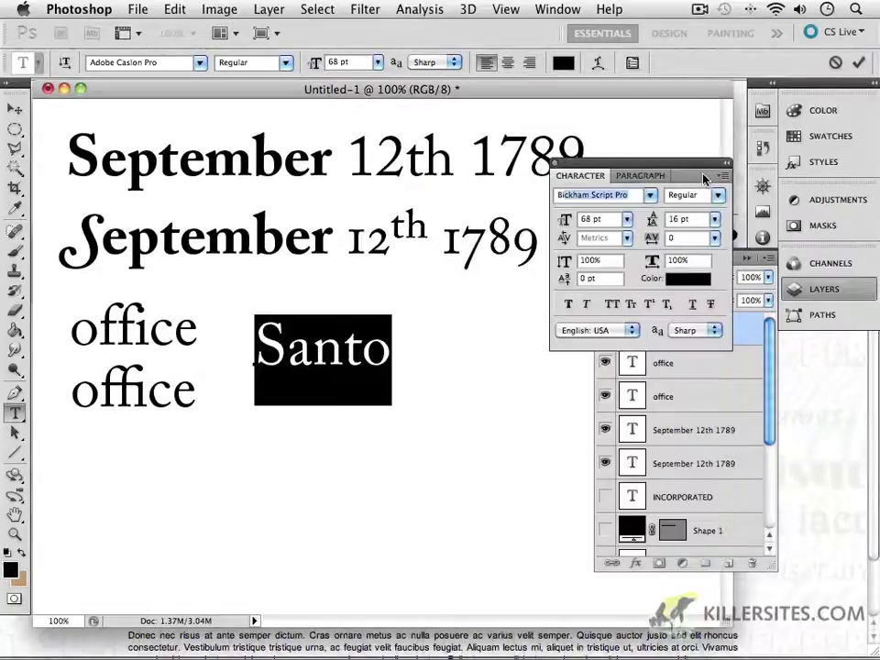
key(Return)
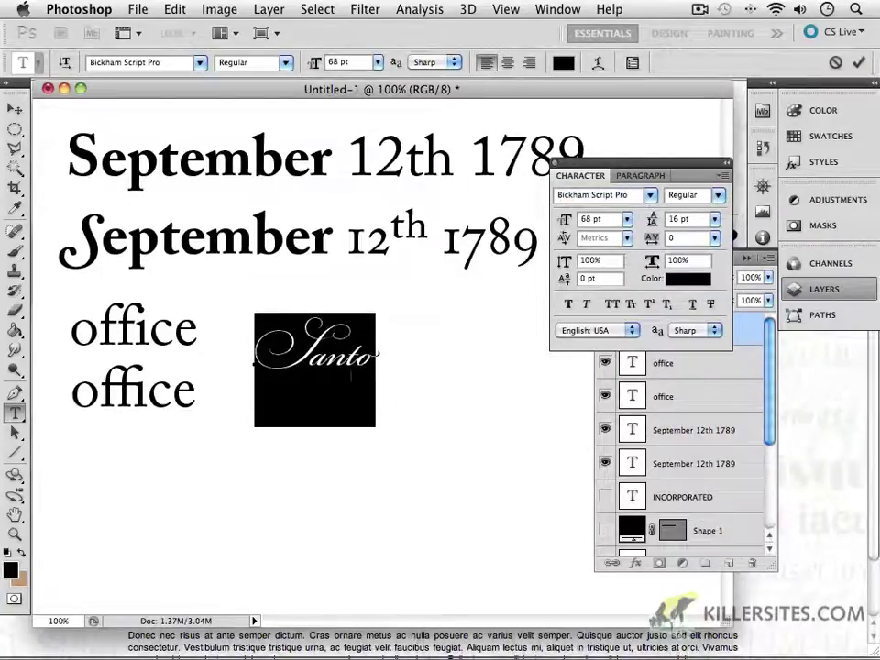
Step: Turn off the OpenType Swash option for the first name set in Bickham Script Pro
click(724, 179)
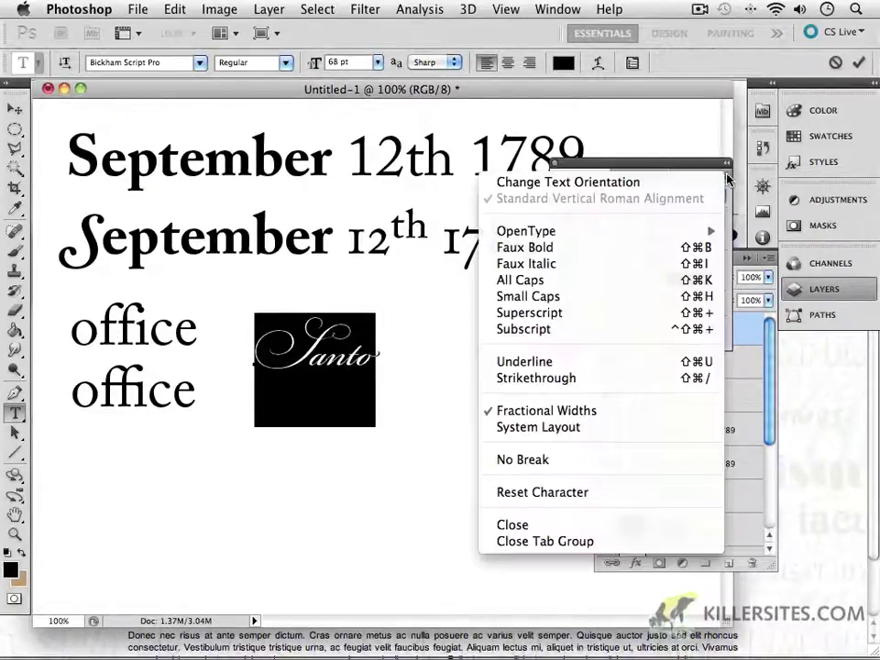
mouse_move(664, 233)
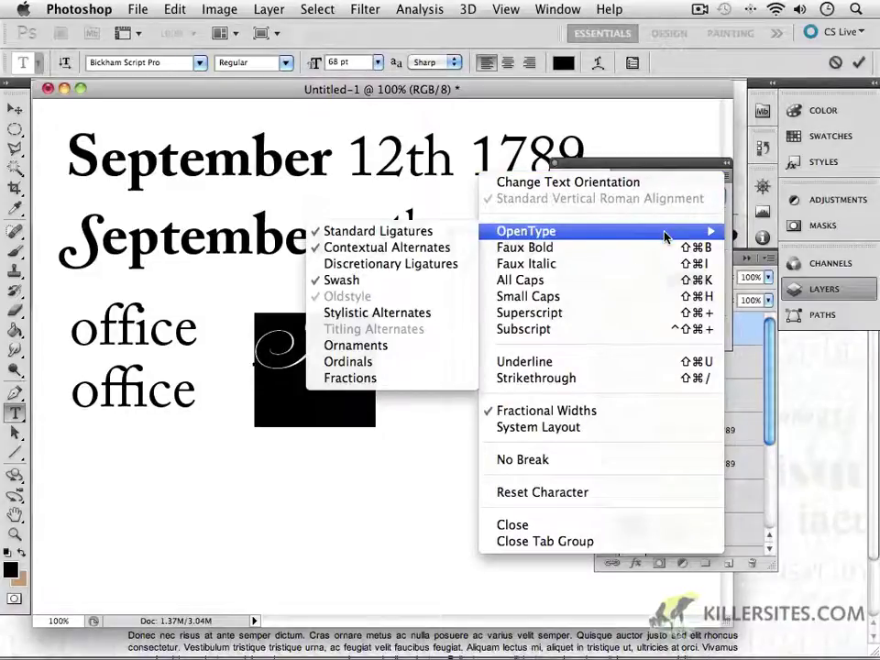
click(341, 281)
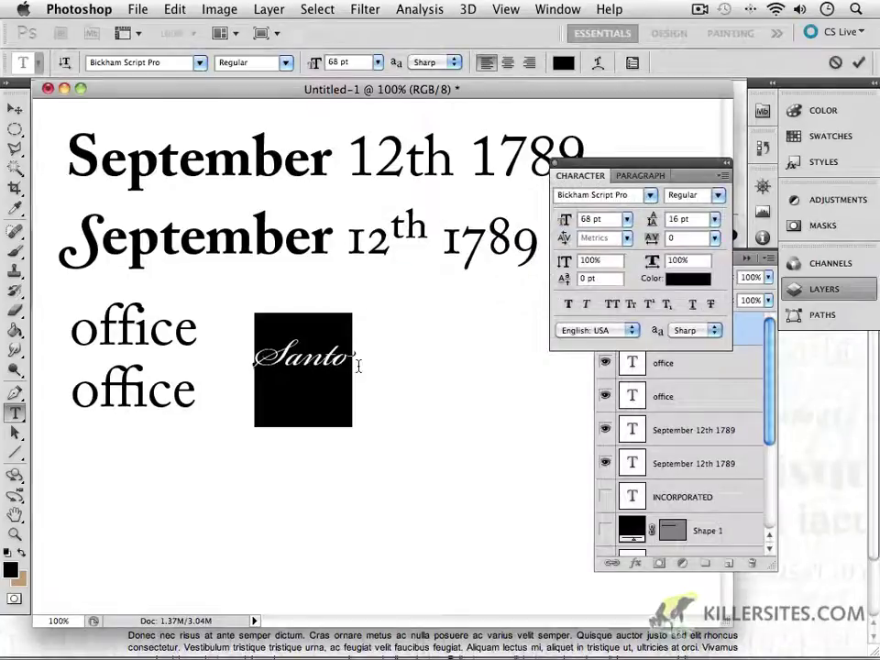
Step: Set the size of the Bickham Script Pro first-name text to 150 pt
click(15, 109)
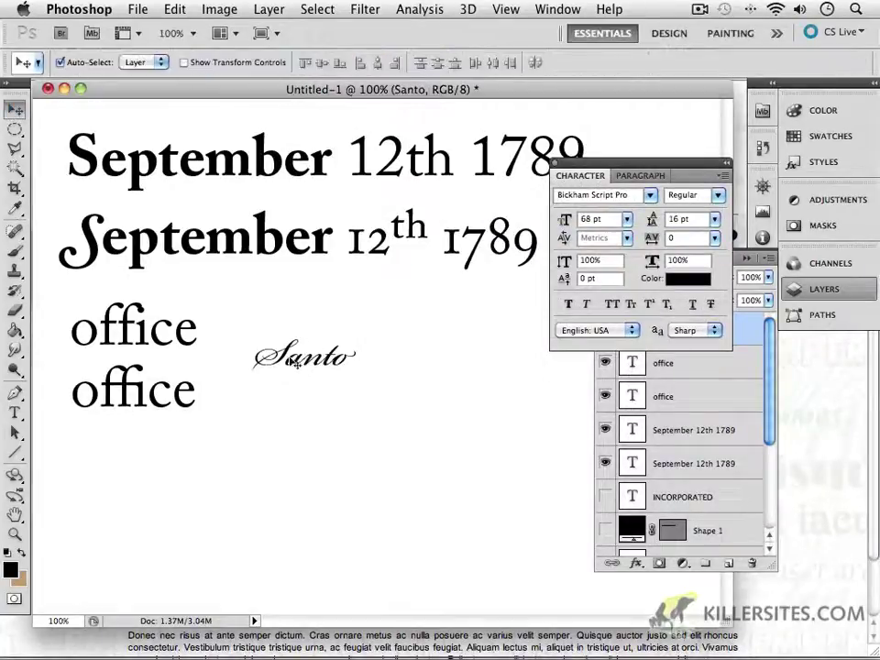
key(t)
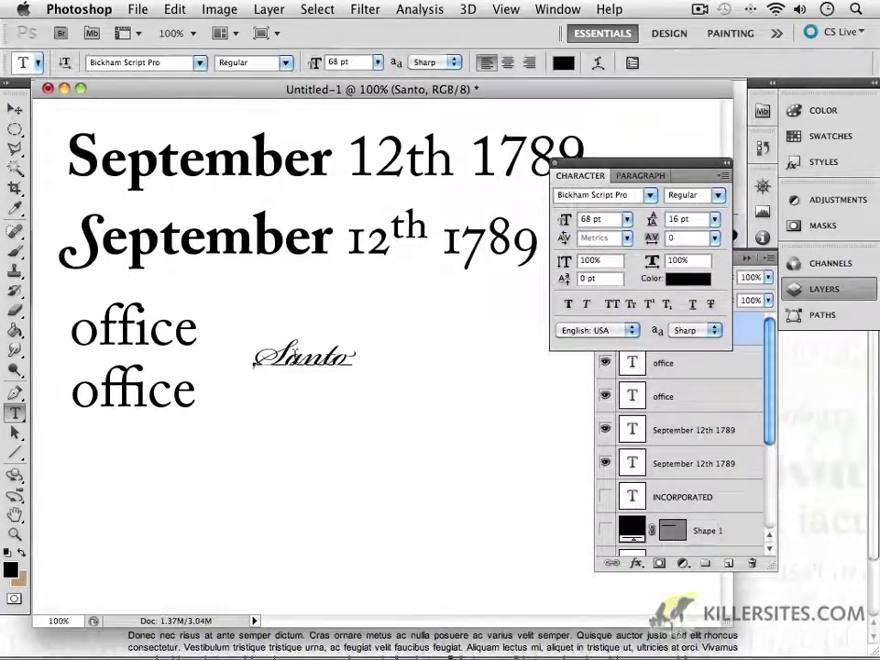
drag(356, 359, 158, 358)
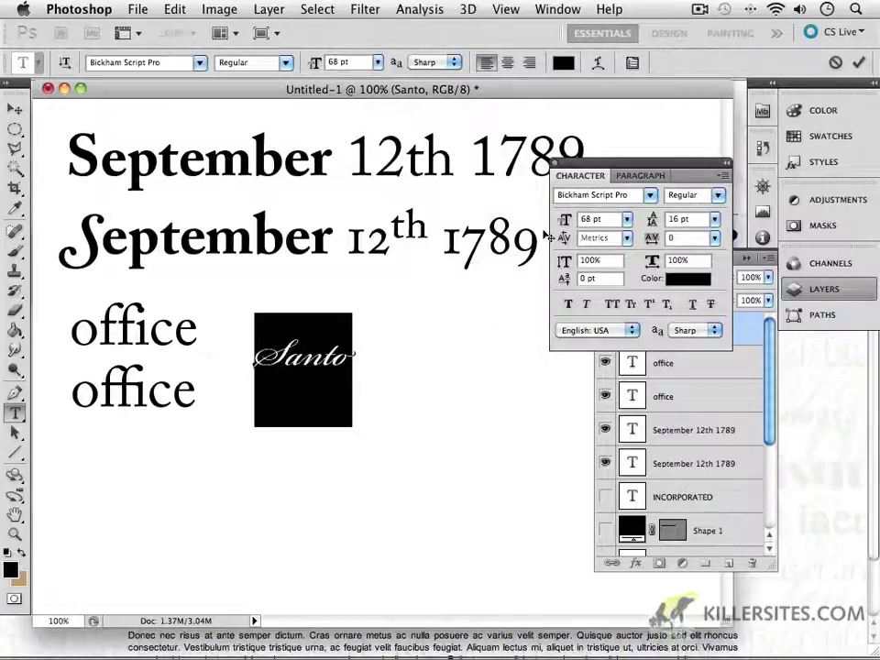
drag(565, 226, 642, 222)
Step: Turn off the OpenType Contextual Alternates option for the enlarged first-name text
click(724, 175)
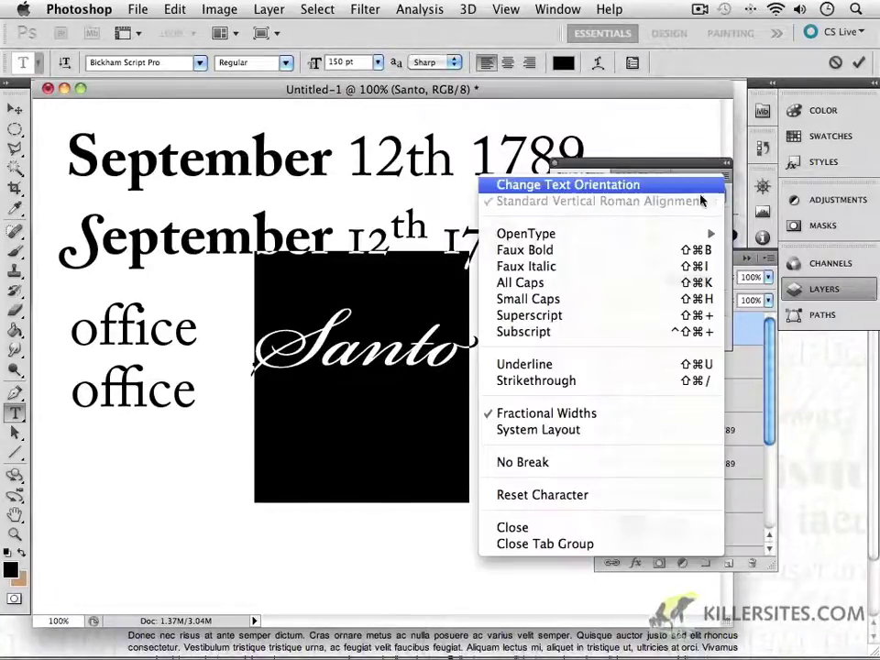
mouse_move(594, 240)
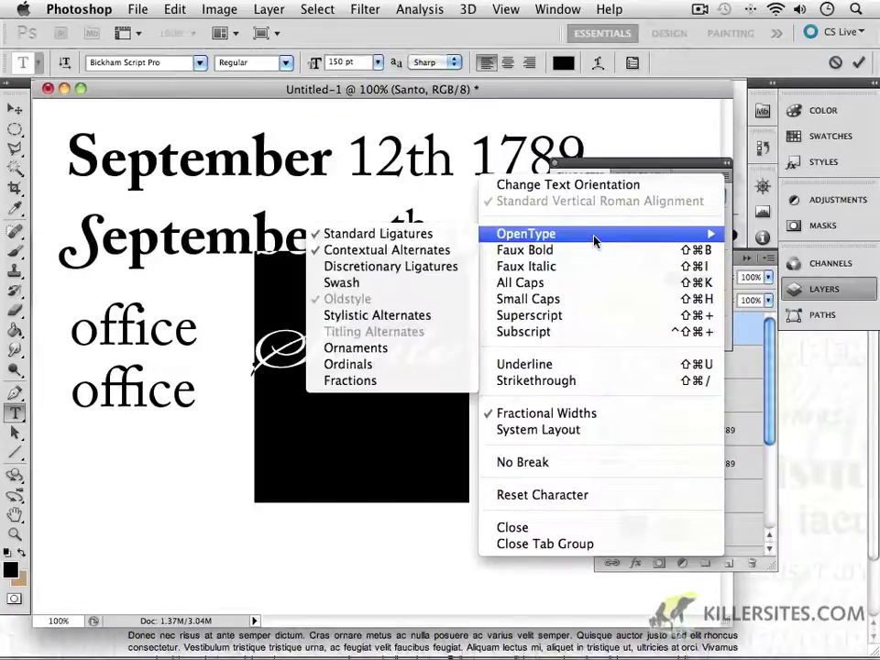
click(387, 254)
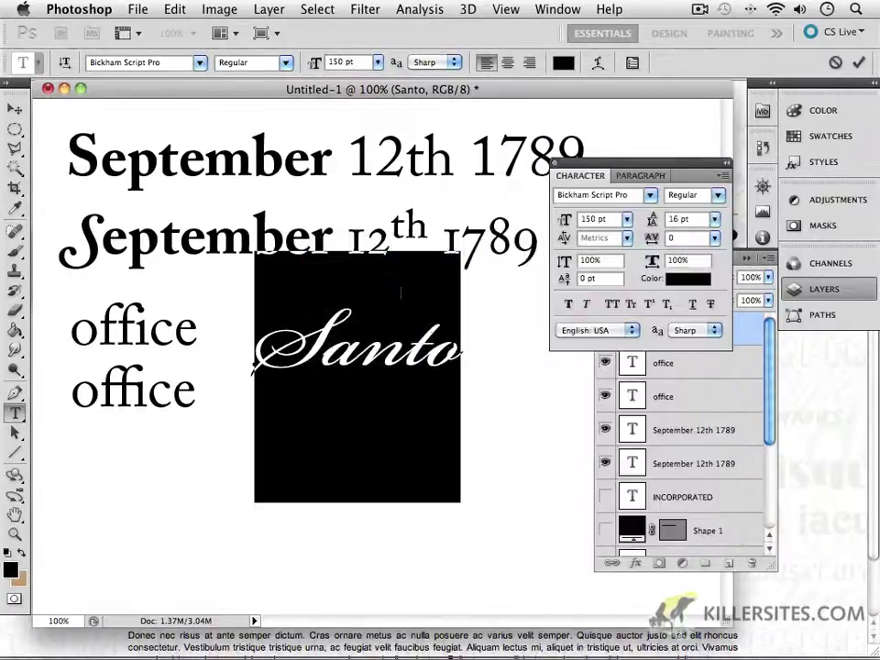
Step: Move the first-name text up beside the upper "office" and place a duplicate of it directly below
click(15, 108)
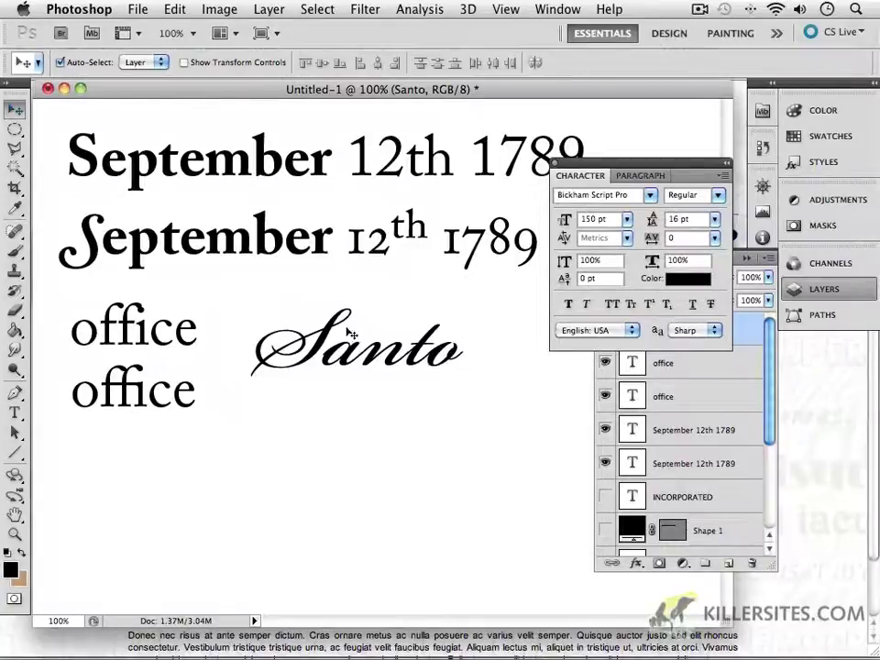
drag(321, 344, 296, 326)
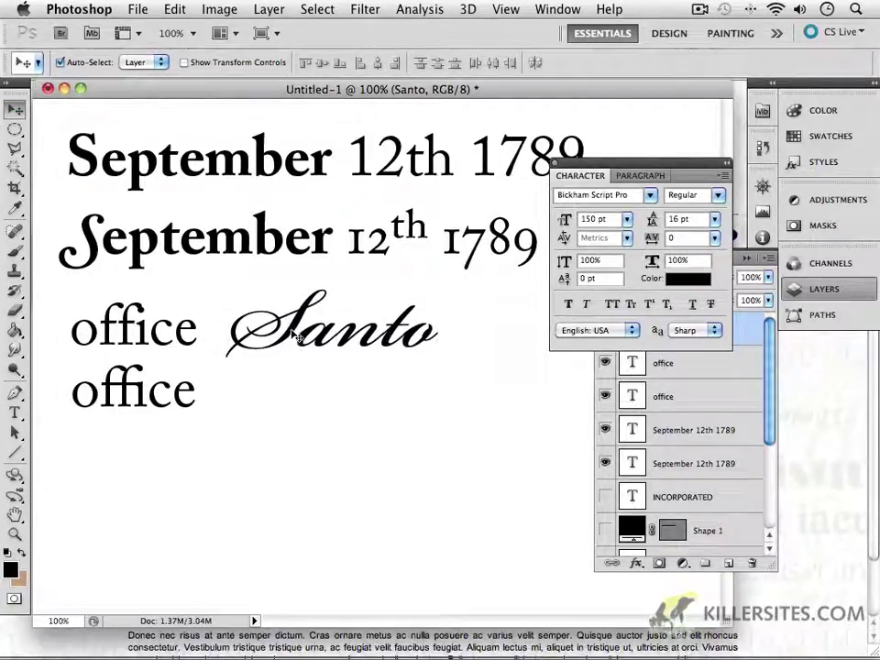
drag(293, 334, 299, 439)
Step: Turn on OpenType Contextual Alternates for all the text in the lower first-name copy
key(t)
click(299, 438)
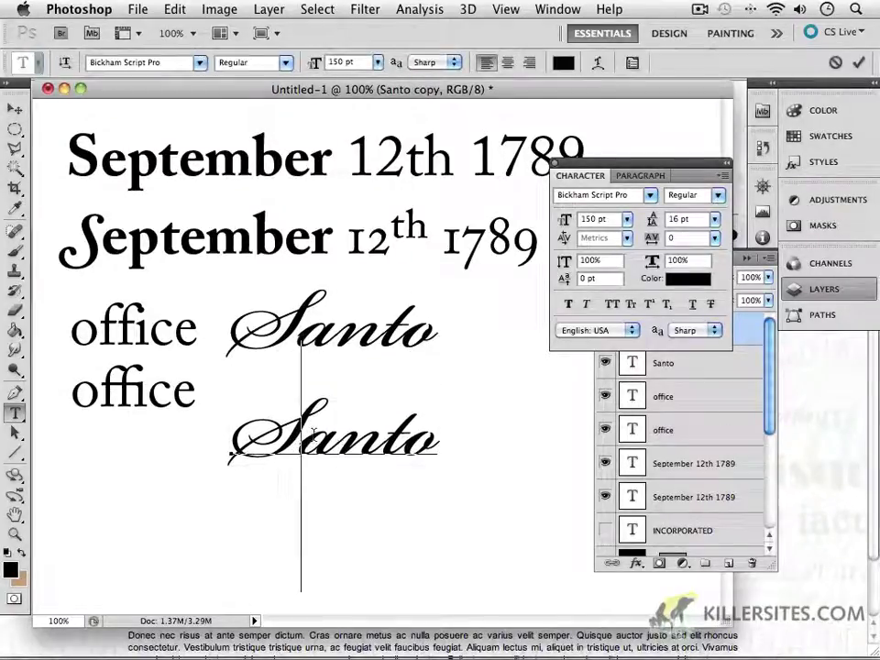
right_click(506, 493)
click(225, 438)
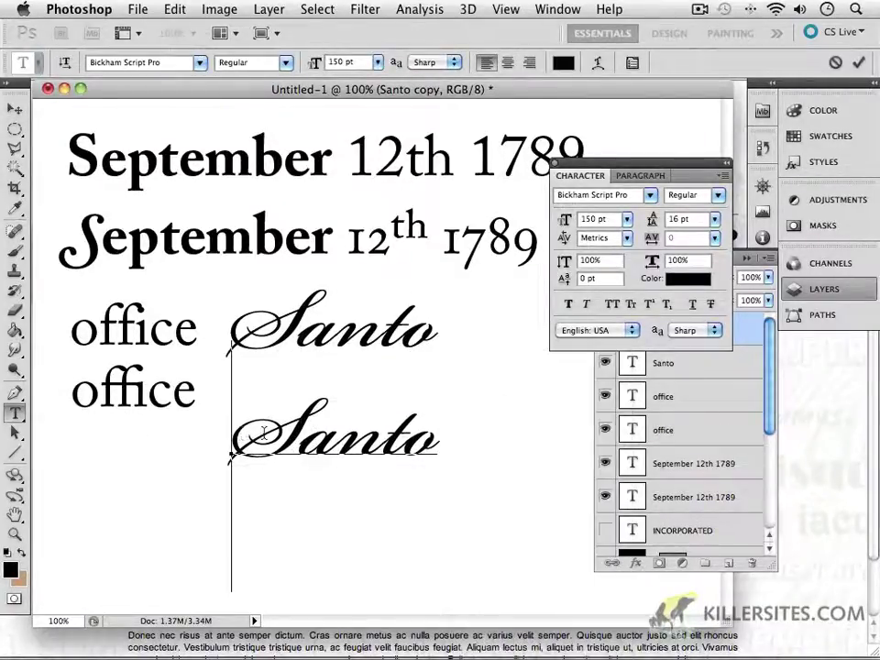
drag(225, 438, 521, 402)
click(723, 175)
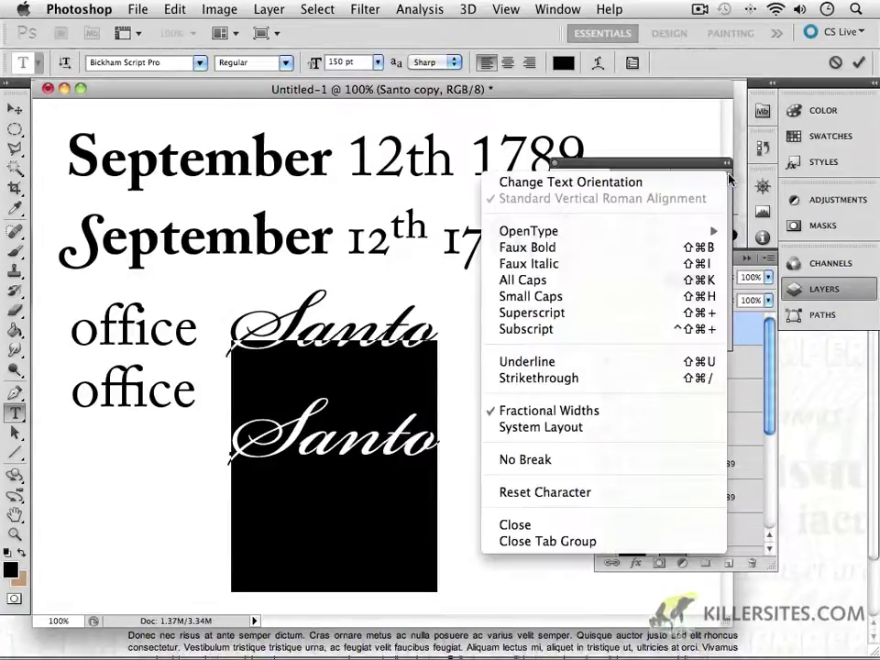
mouse_move(650, 234)
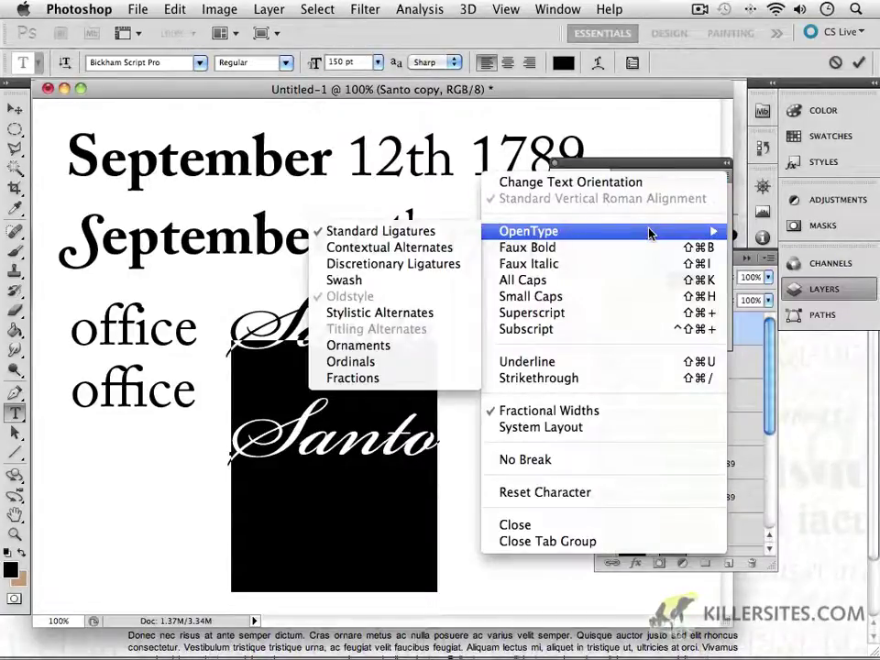
click(417, 255)
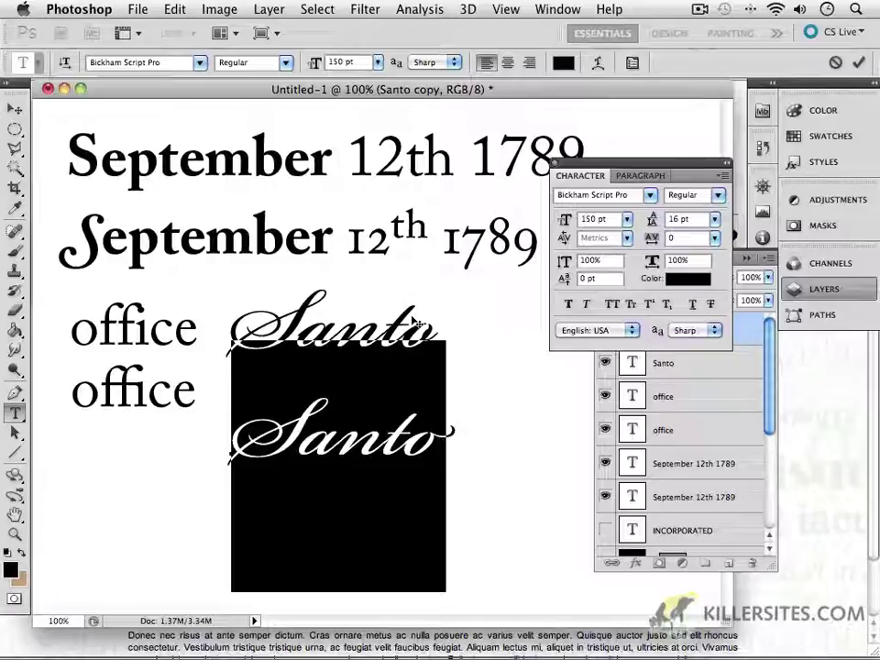
Step: Turn on the OpenType Swash option for the lower first-name copy
click(724, 175)
mouse_move(626, 238)
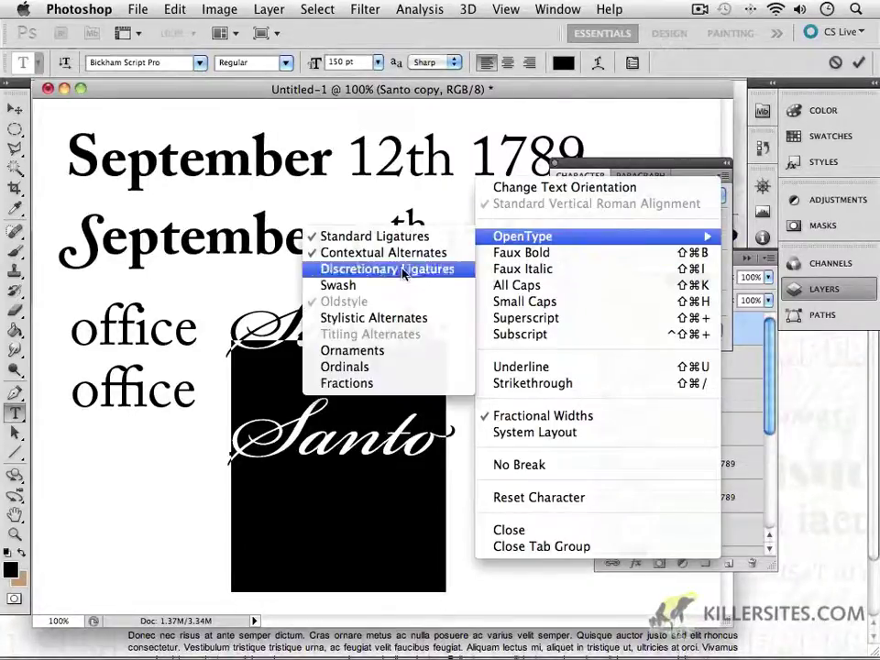
click(364, 287)
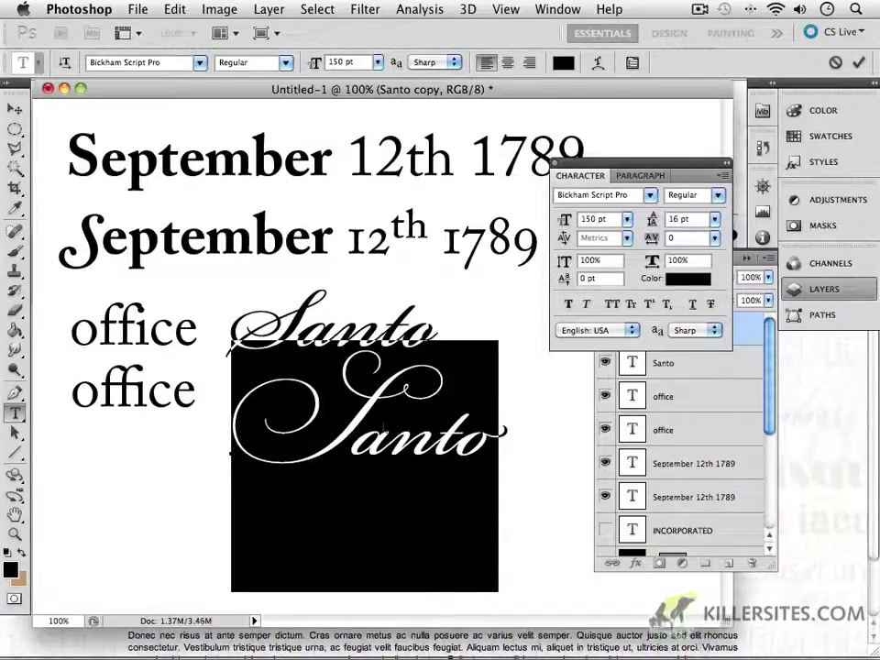
Step: Delete both "office" text layers from the canvas
click(15, 107)
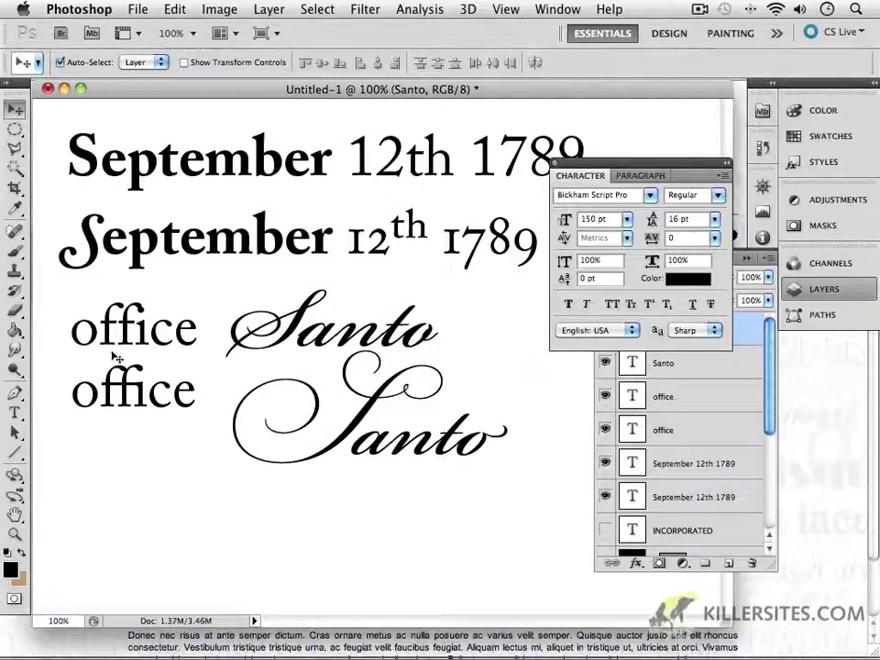
drag(50, 226, 140, 408)
key(Delete)
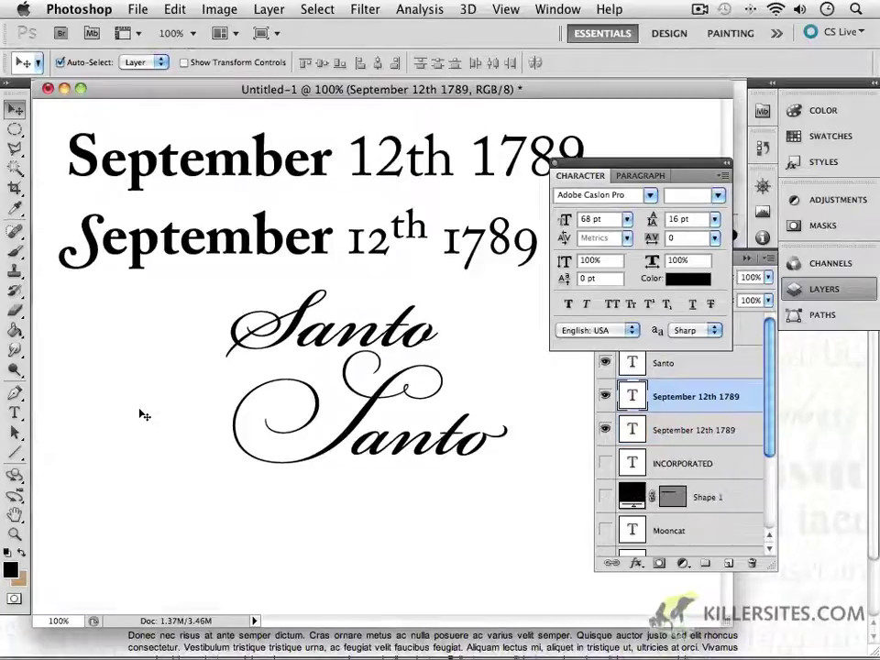
Step: Move the two first-name samples into the freed space, stacked beneath the start of the "September 12th 1789" lines
click(298, 335)
drag(298, 335, 129, 326)
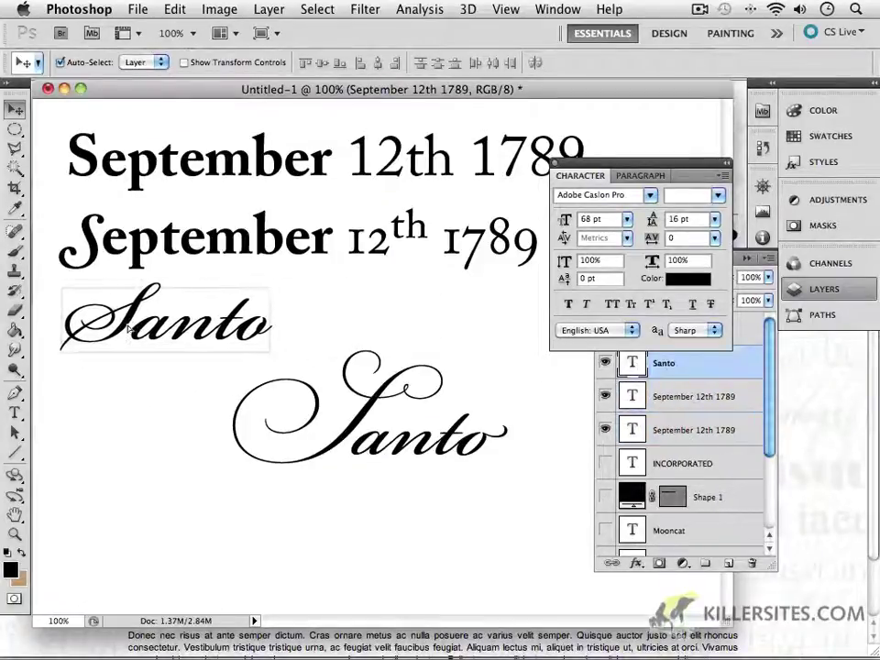
drag(365, 417, 188, 417)
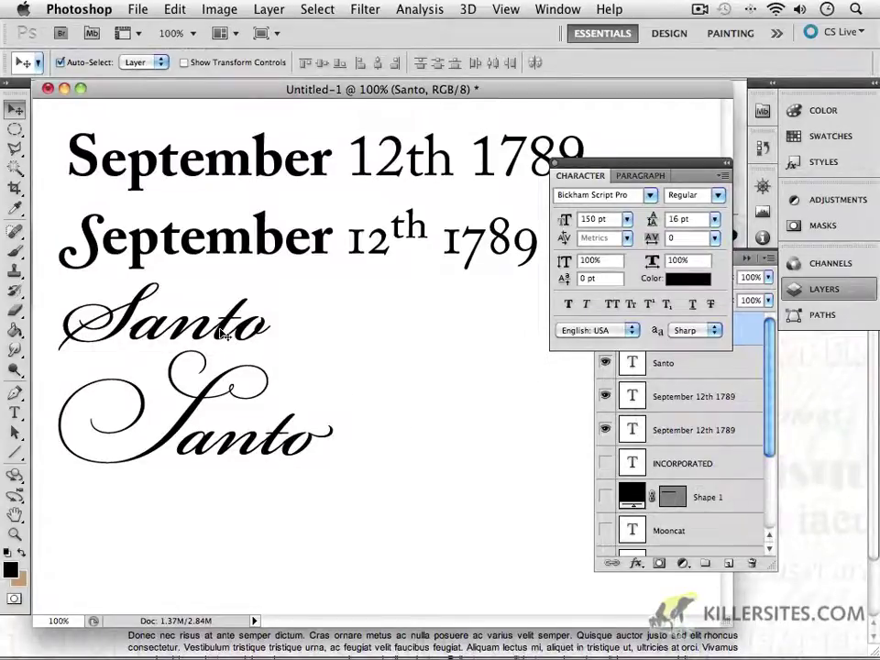
Step: Duplicate the plain first-name sample near the bottom of the canvas and replace the copy's text with "extremely good"
alt+drag(221, 334, 373, 548)
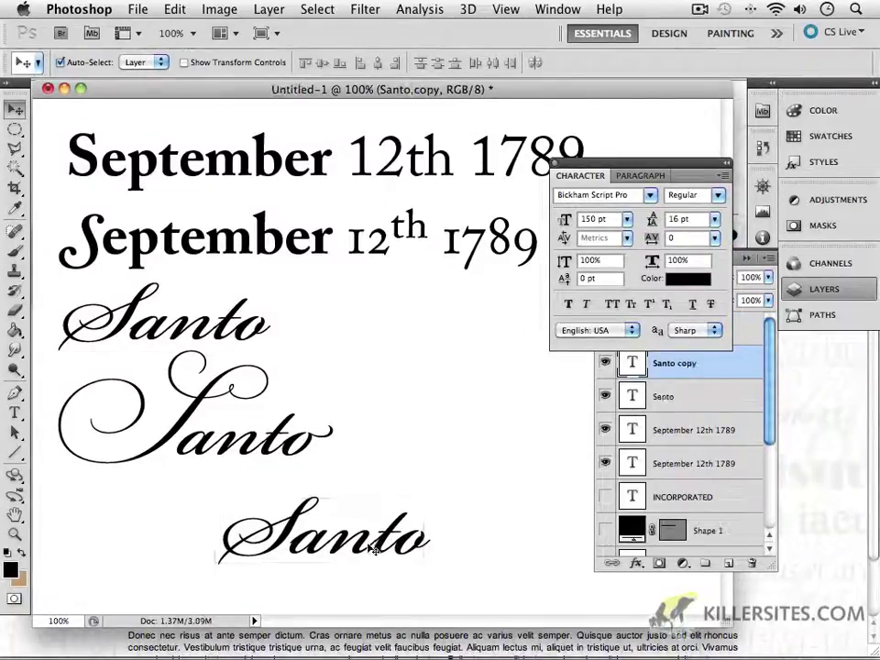
key(e)
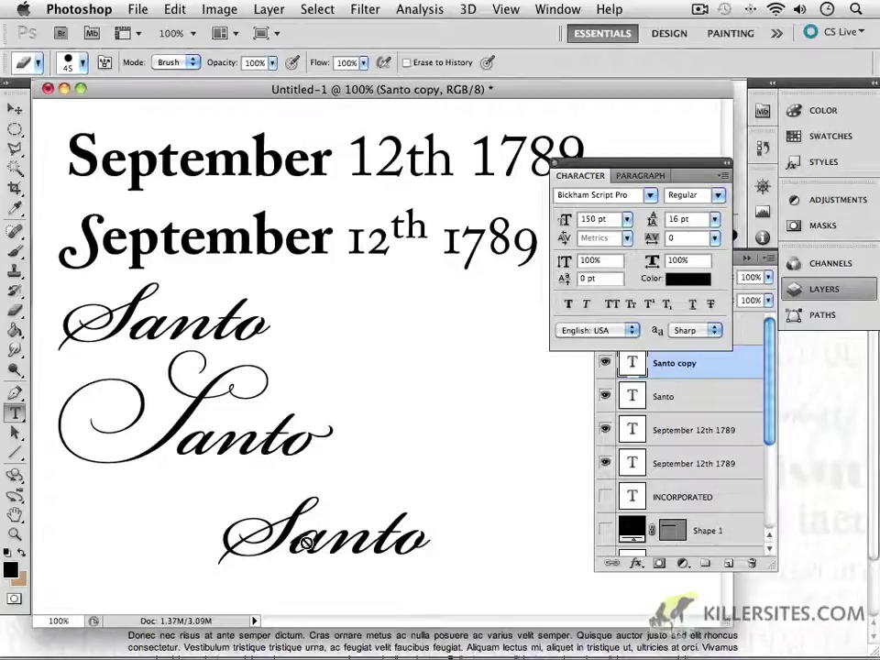
key(t)
click(311, 545)
key(super+a)
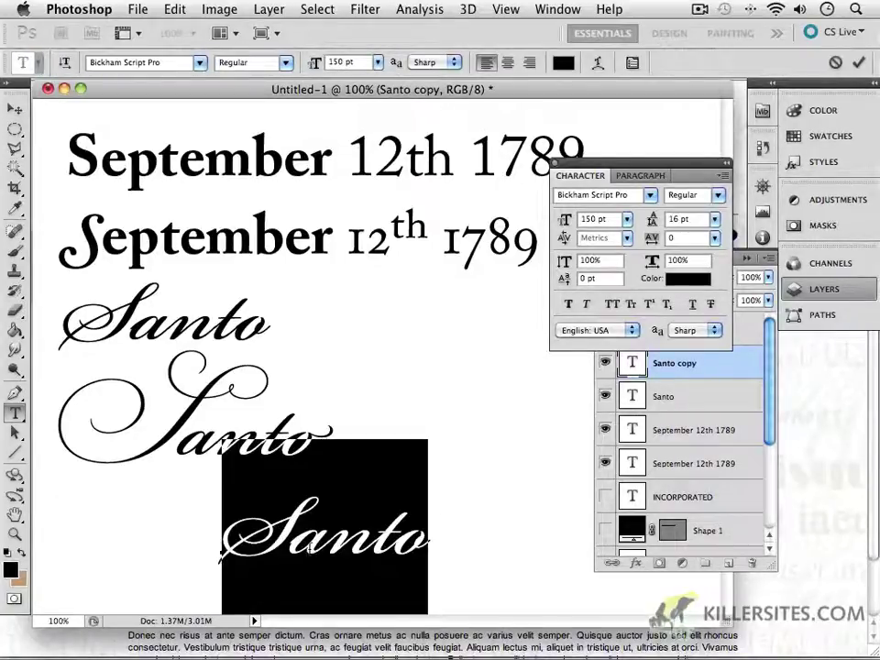
text(ex)
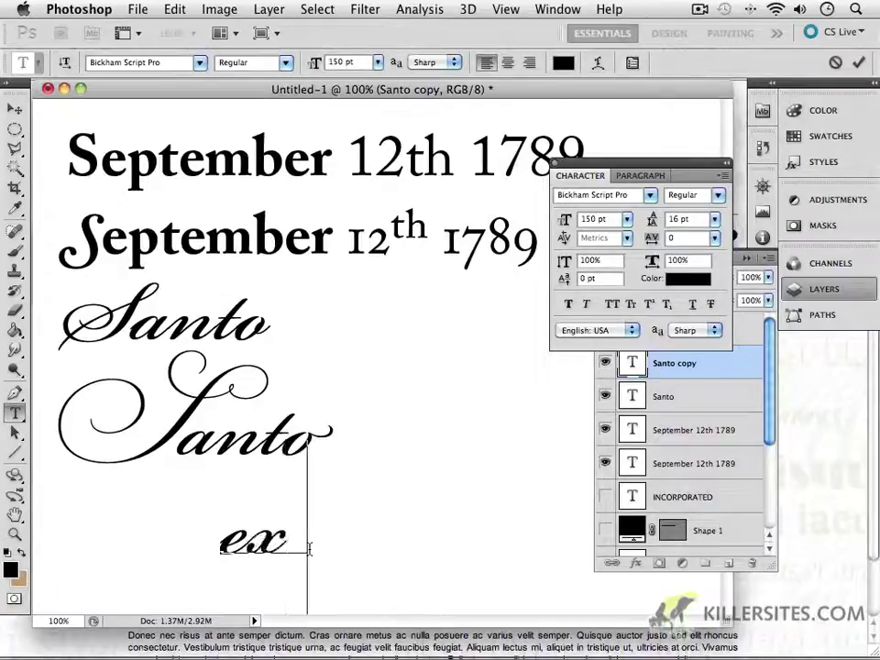
text(trem)
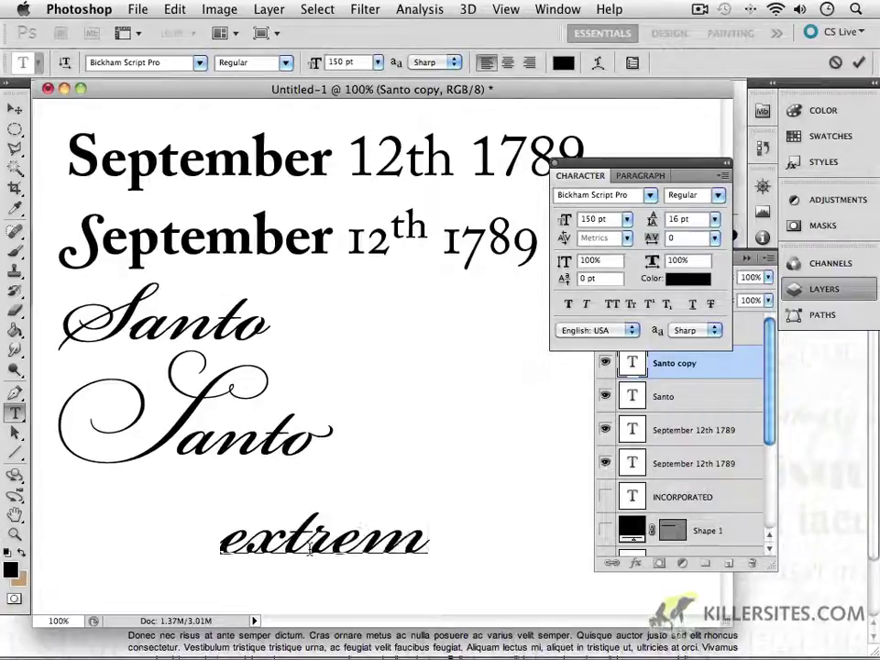
text(ely)
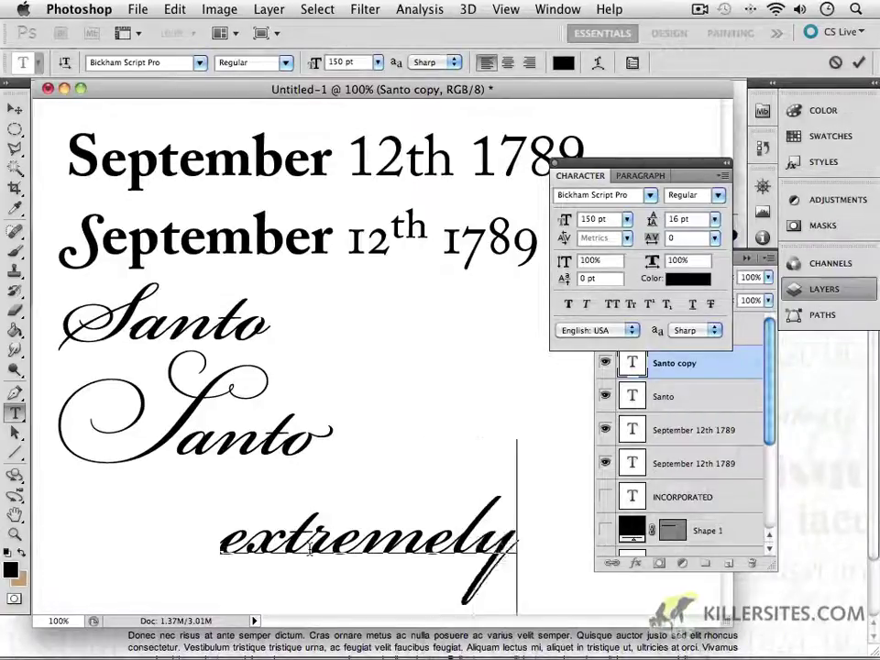
text( go)
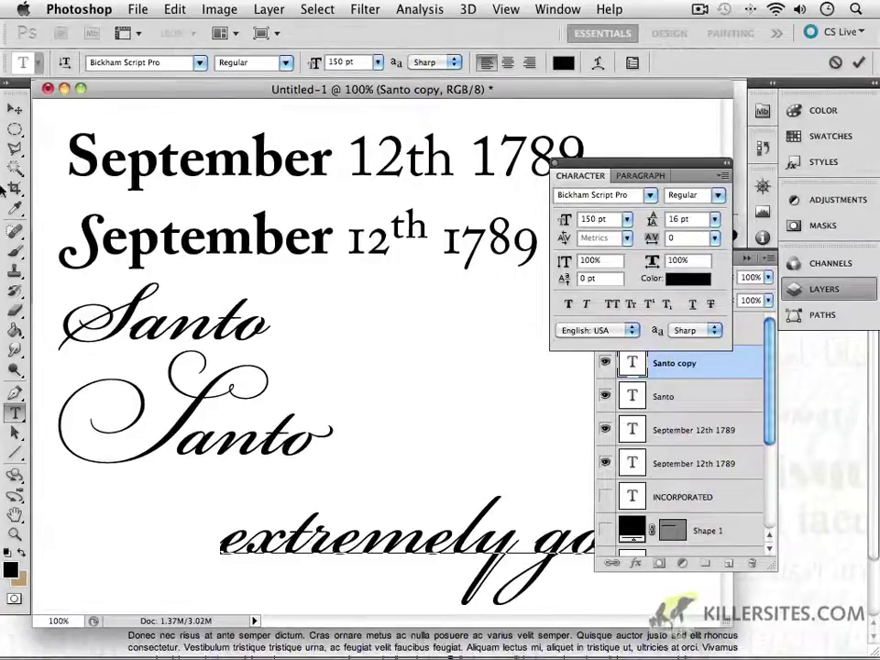
Step: Delete the two "September 12th 1789" text layers
click(15, 108)
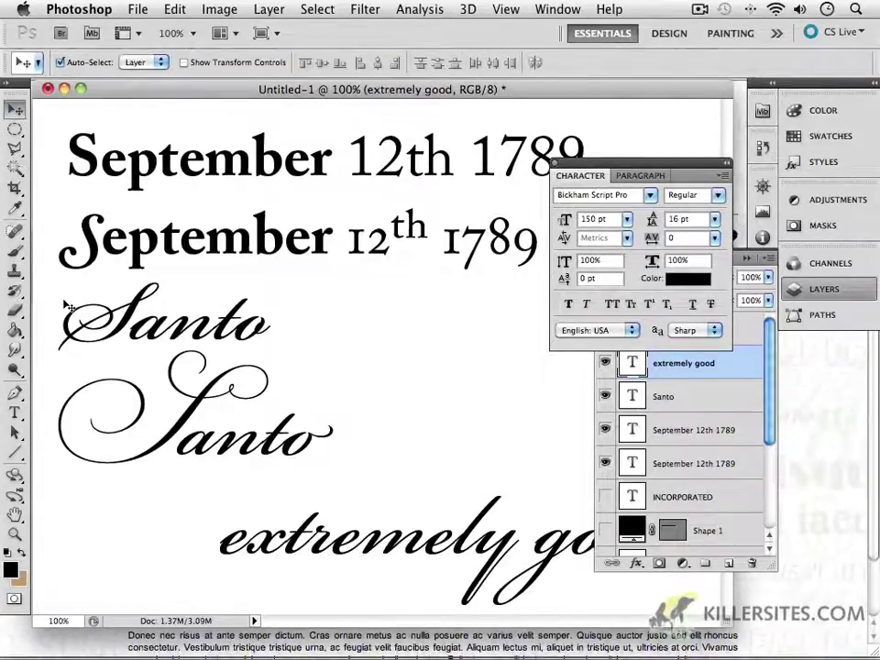
drag(57, 296, 223, 491)
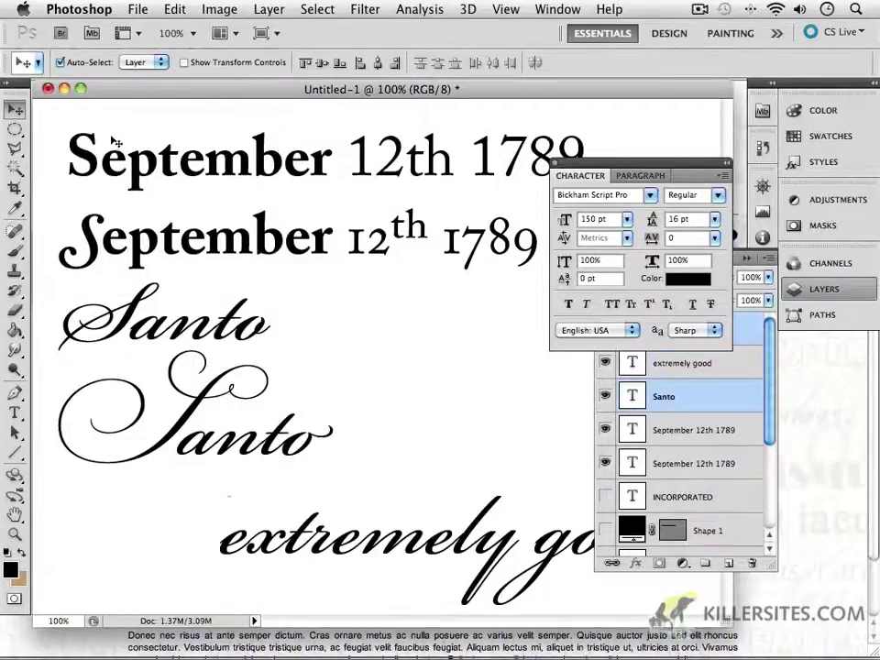
drag(77, 134, 215, 275)
key(Delete)
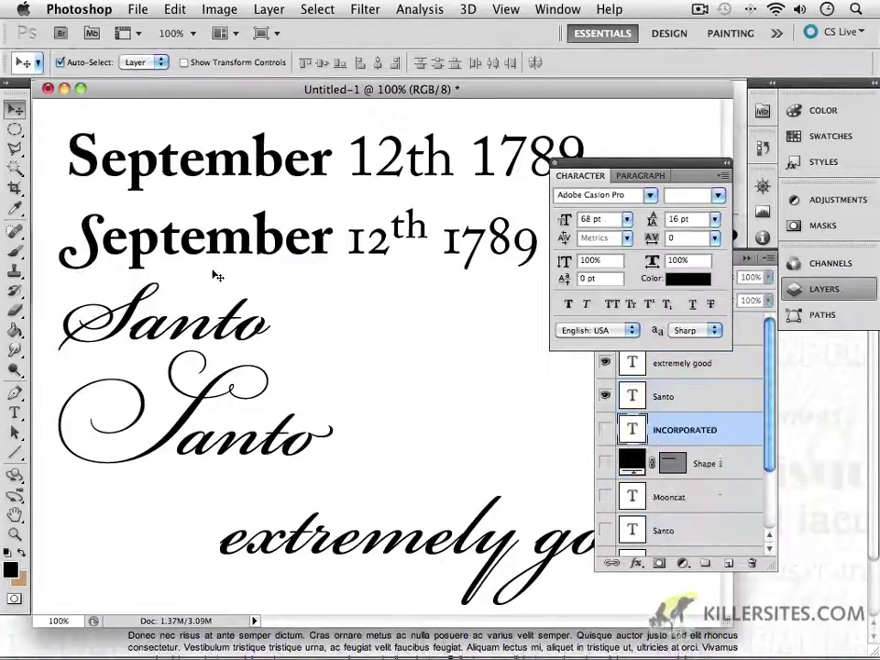
Step: Move both first-name samples up to the top of the canvas, with the swash version slightly below the plain one
drag(134, 270, 133, 124)
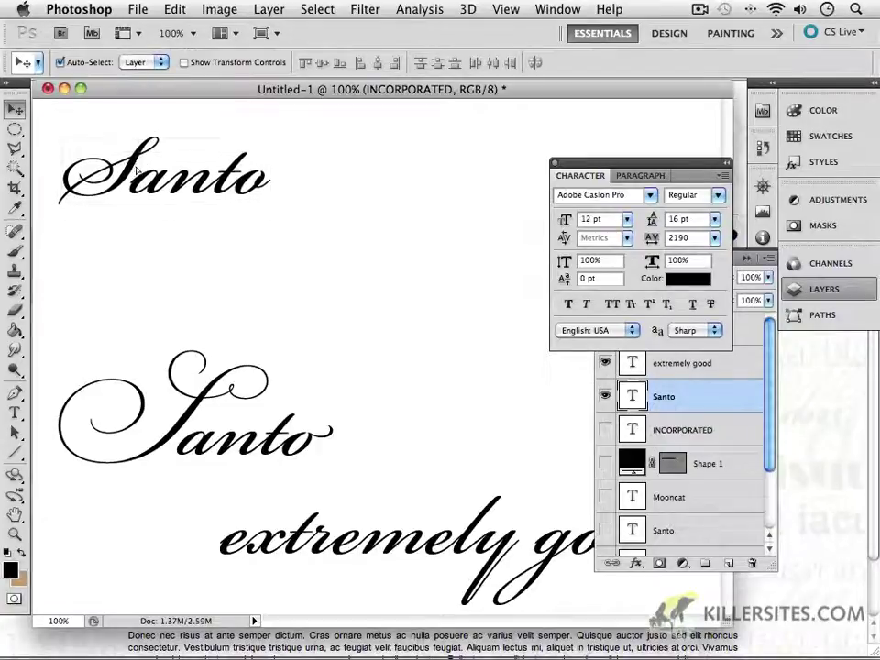
drag(177, 420, 287, 220)
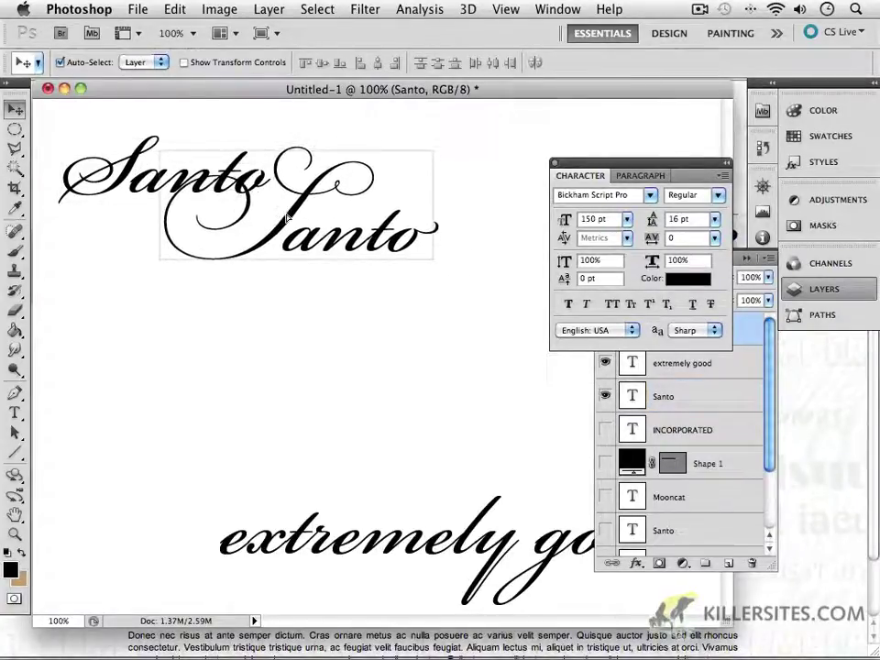
Step: Move the "extremely good" text fully into view beneath the first-name samples and duplicate it into two stacked lines
right_click(330, 548)
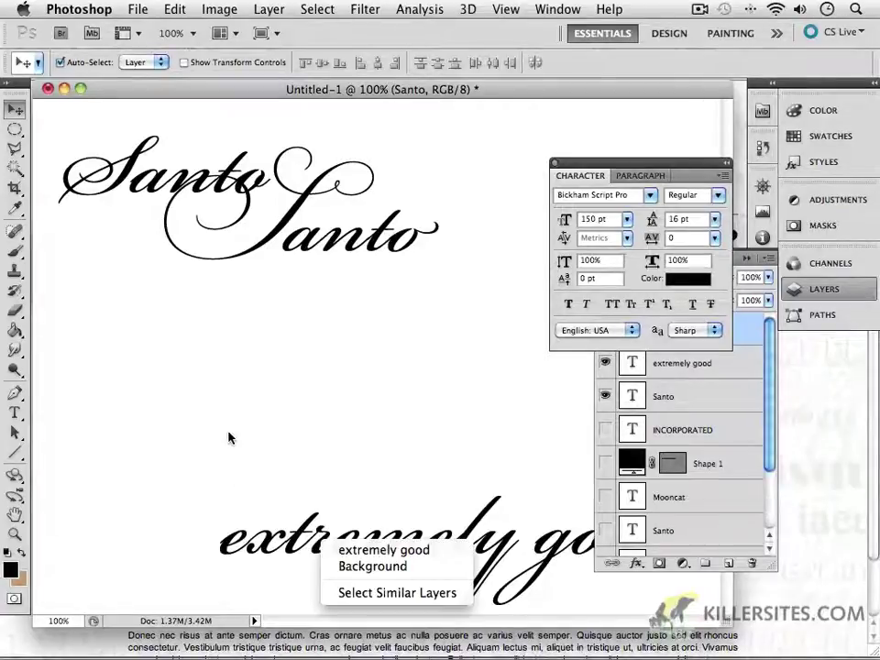
click(275, 552)
drag(274, 549, 129, 488)
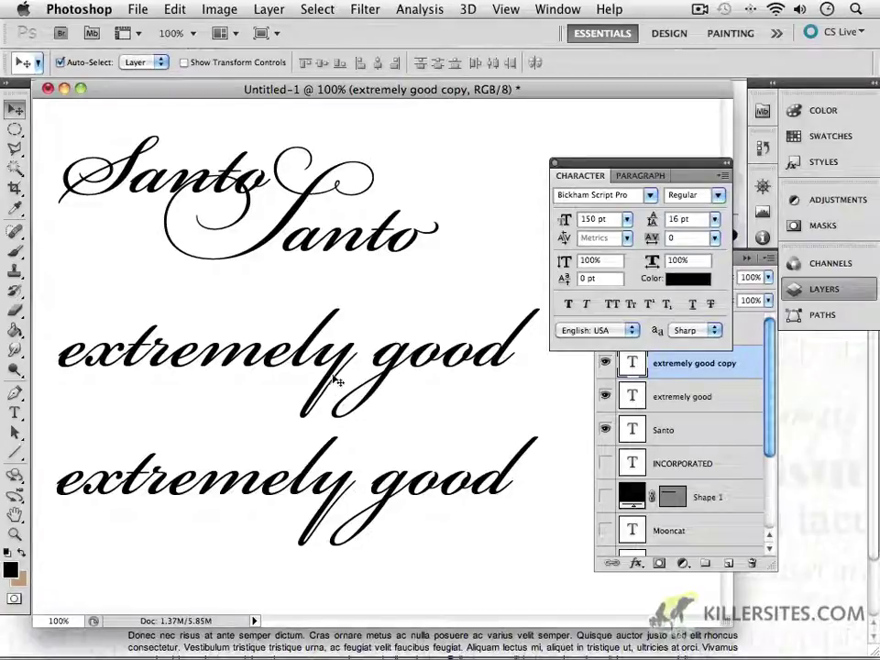
Step: Delete both first-name samples and move the upper "extremely good" line to the top of the canvas
click(164, 176)
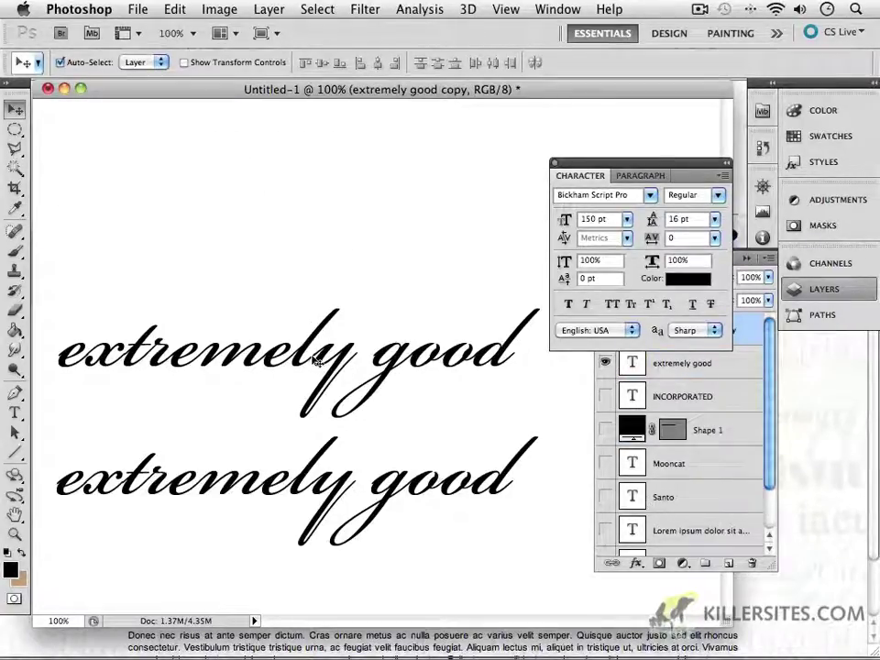
drag(307, 348, 291, 179)
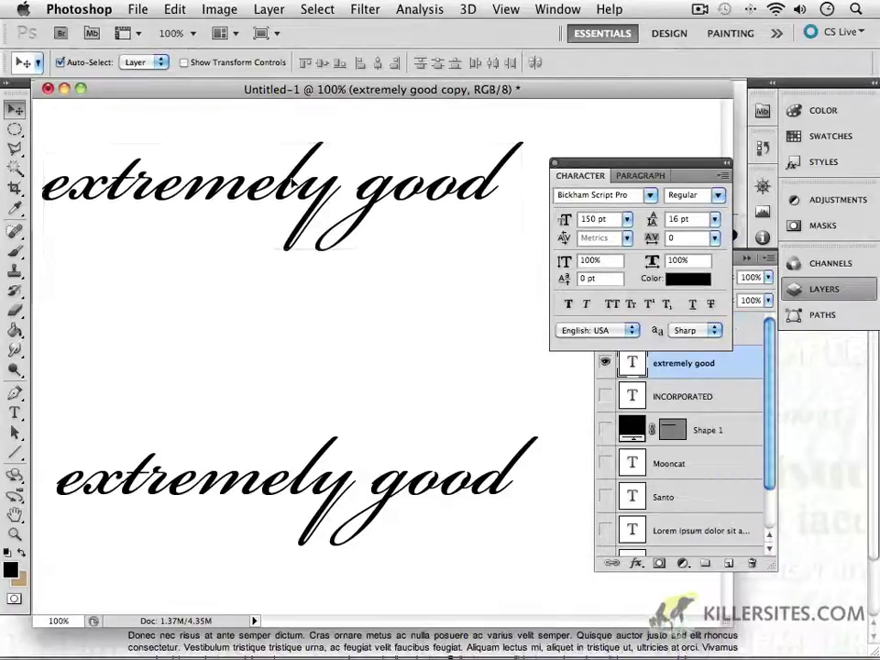
Step: Move the lower "extremely good" line up closer to the upper one and nudge the upper line slightly up and to the right
drag(288, 477, 288, 328)
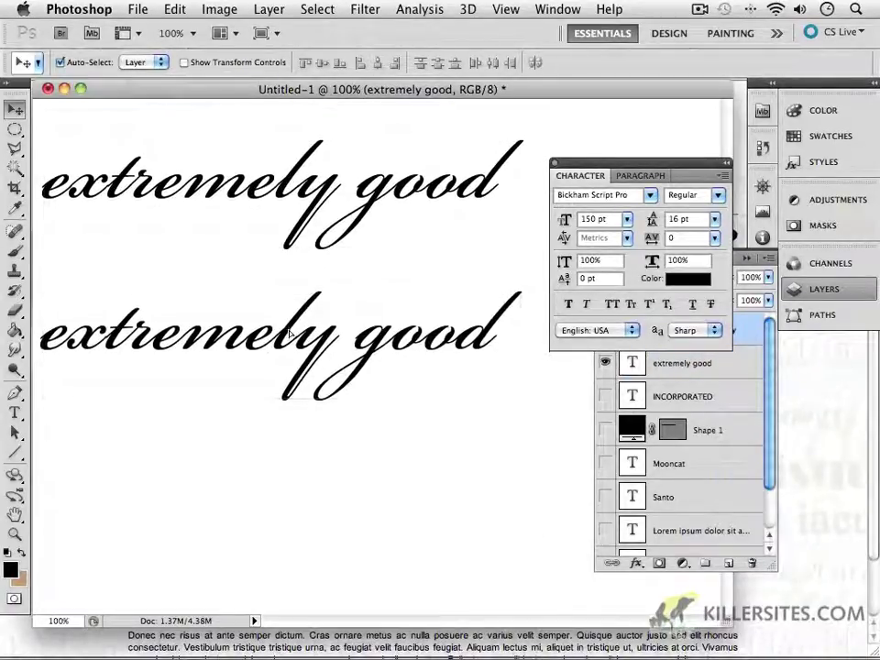
alt+click(166, 341)
drag(160, 341, 172, 336)
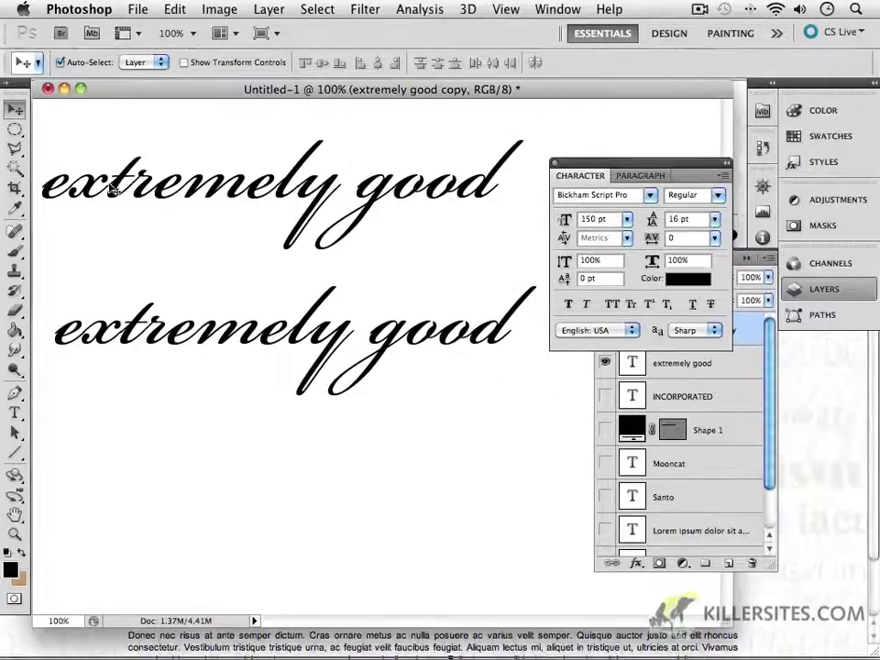
drag(116, 188, 144, 179)
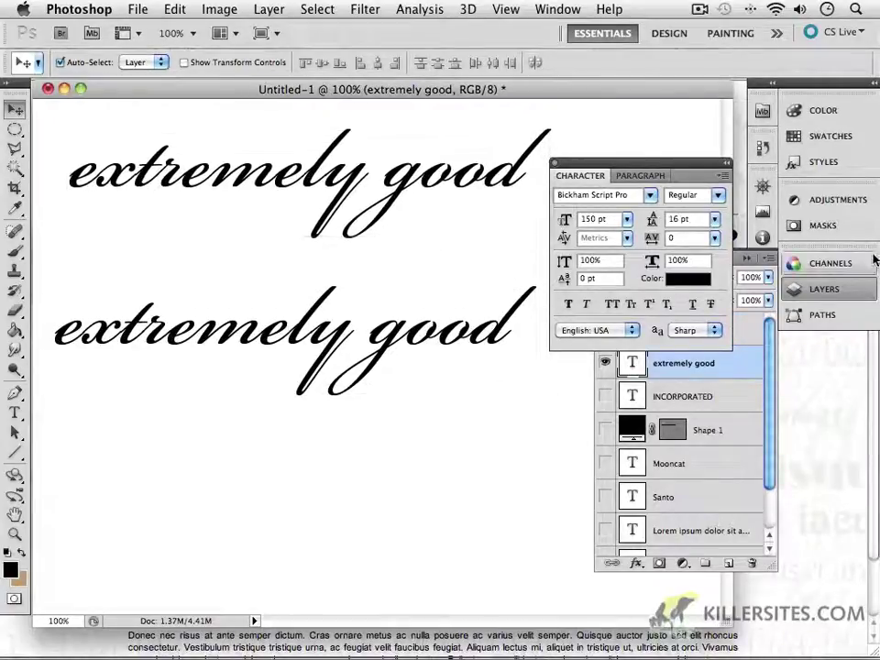
Step: Turn on the OpenType Contextual Alternates for the lower "extremely good" line
click(521, 315)
click(728, 177)
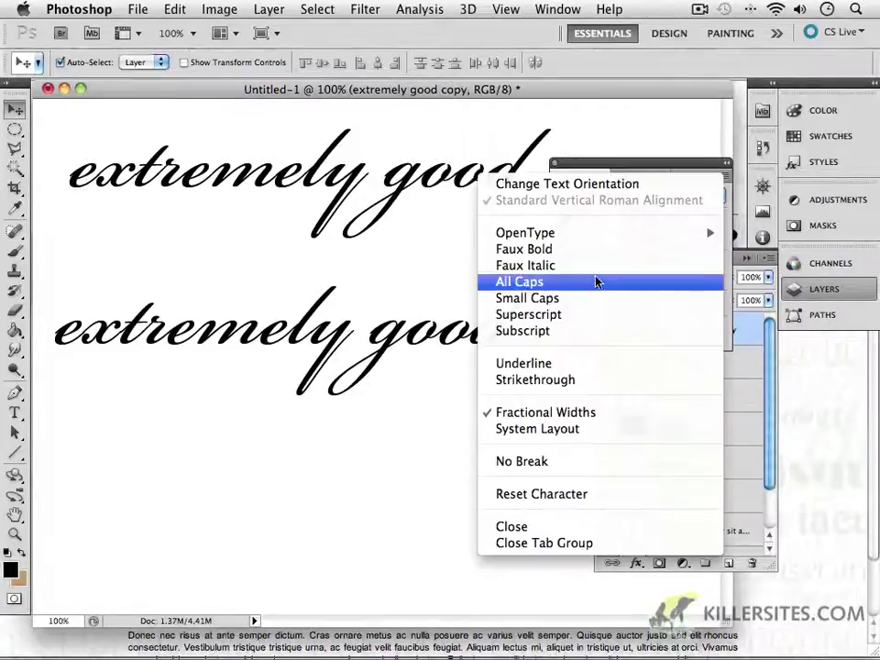
mouse_move(612, 237)
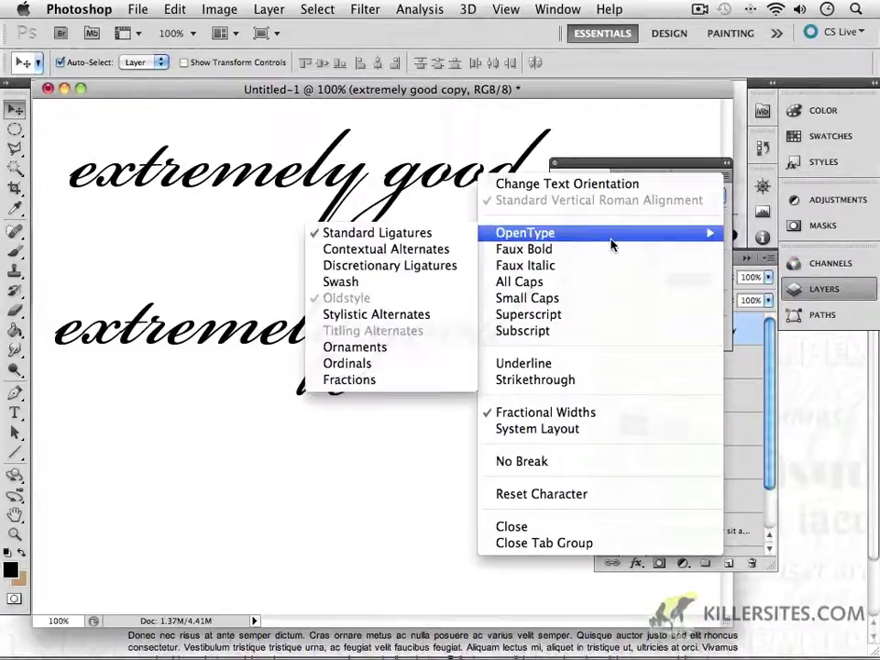
click(431, 250)
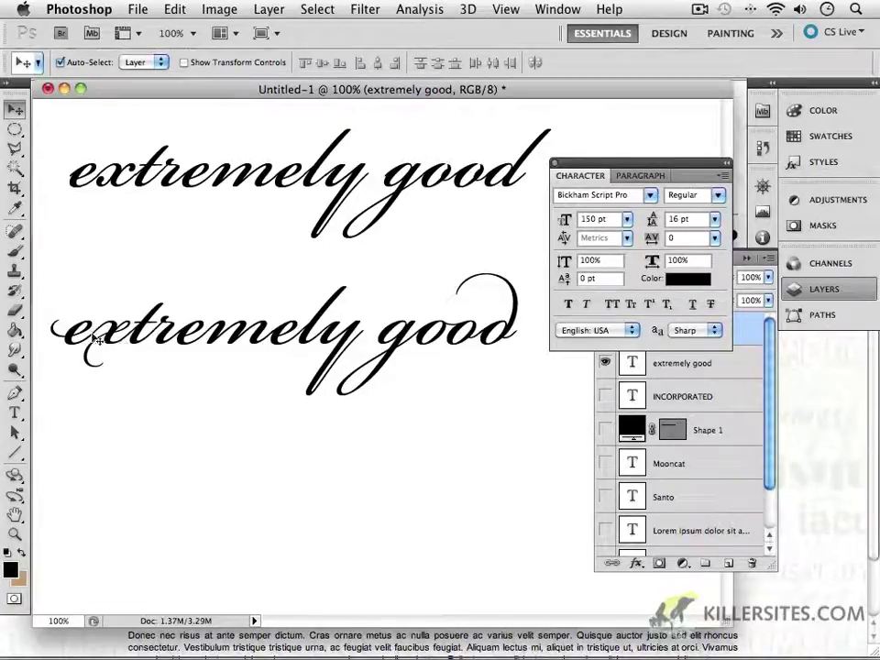
Step: Replace the initial "e" of the lower "extremely good" line with a capital "E"
key(t)
click(69, 250)
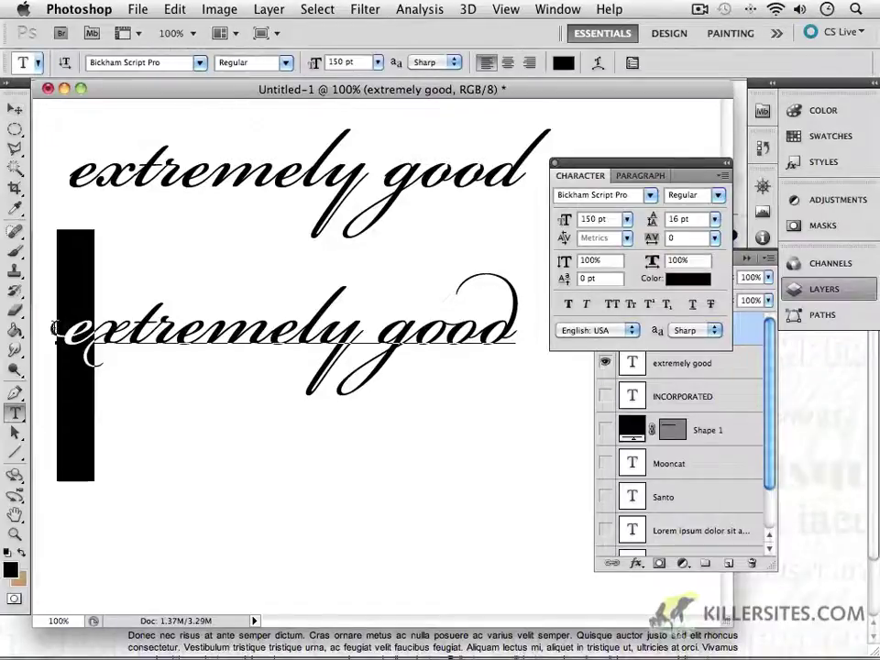
key(Right)
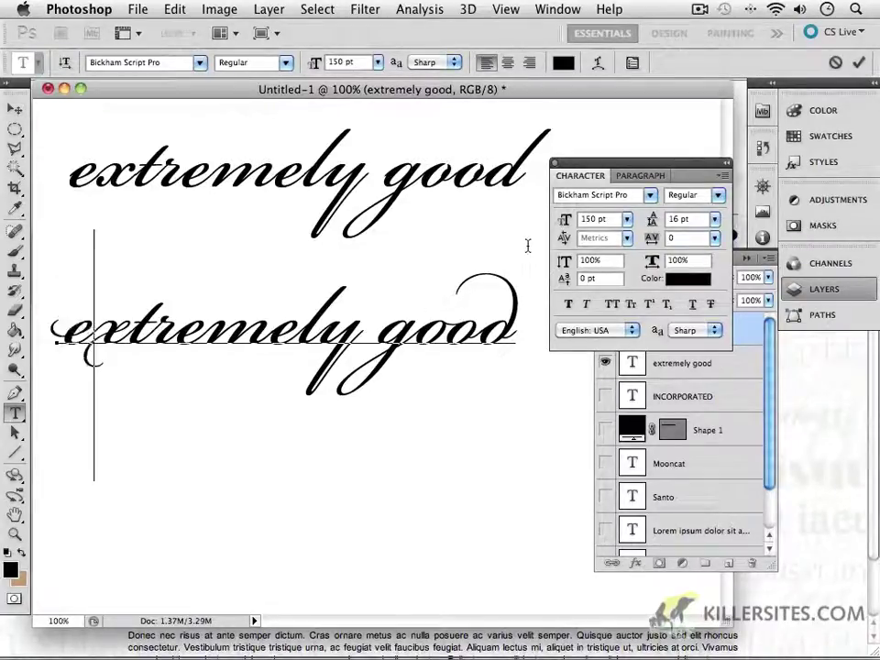
key(BackSpace)
text(E)
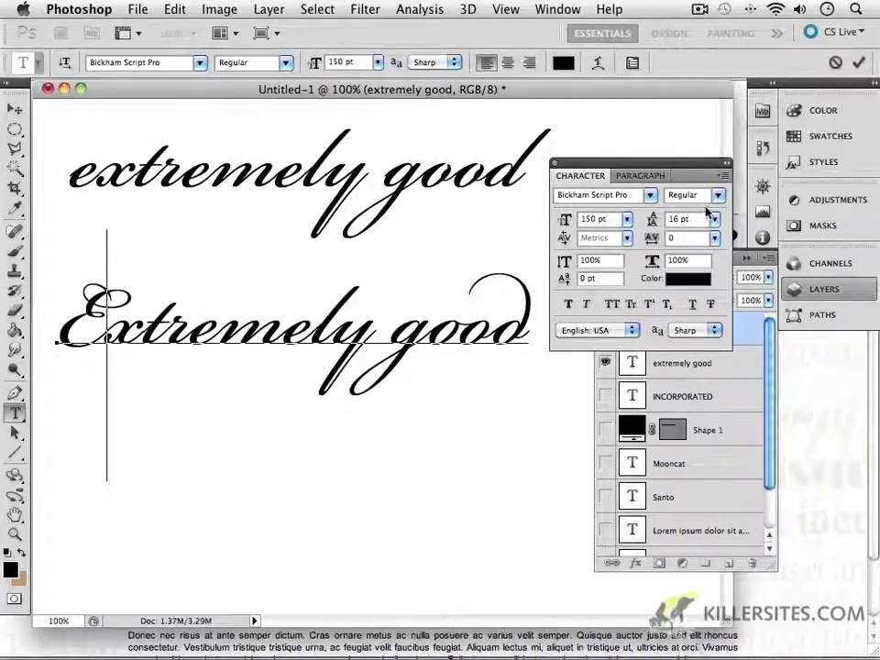
Step: Apply the OpenType Swash feature to the capital "E" and move the "Extremely good" line down, fully into view
click(41, 332)
key(shift+Right)
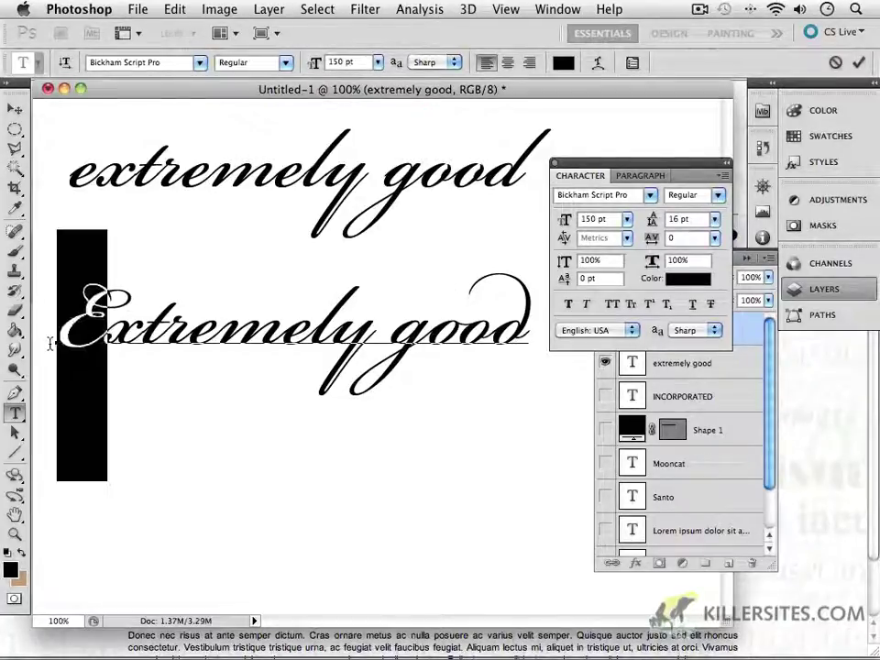
click(723, 176)
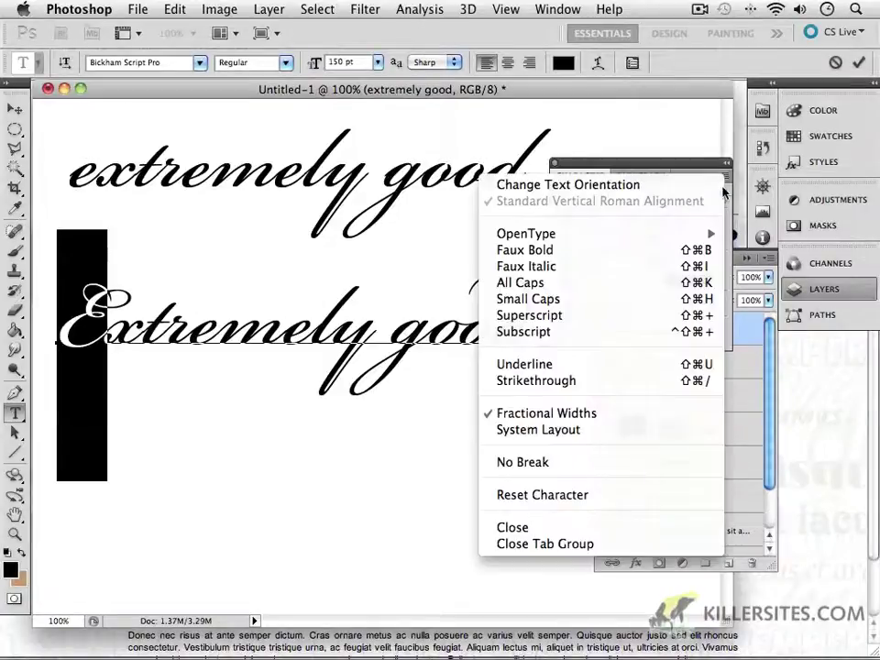
mouse_move(682, 235)
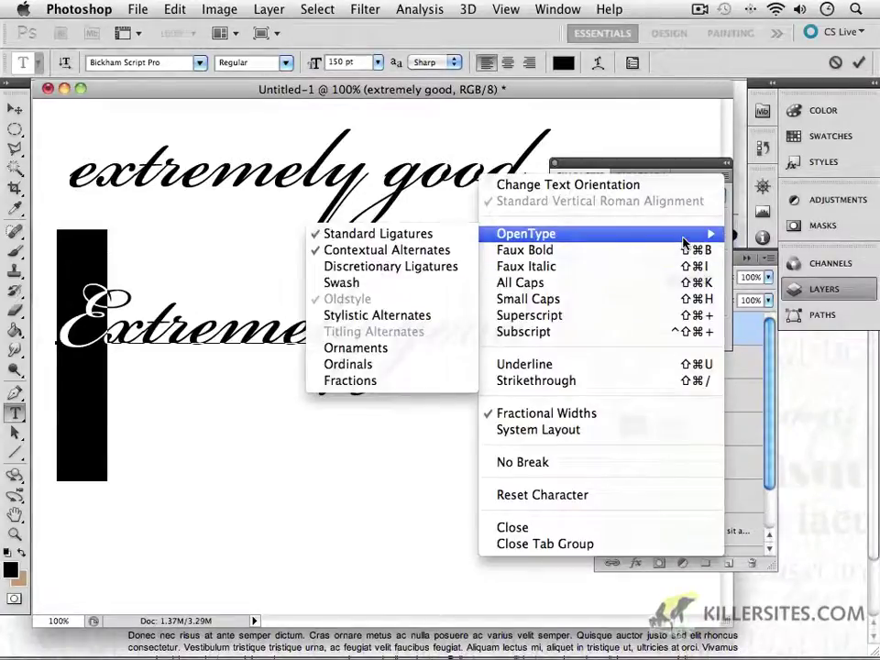
click(411, 290)
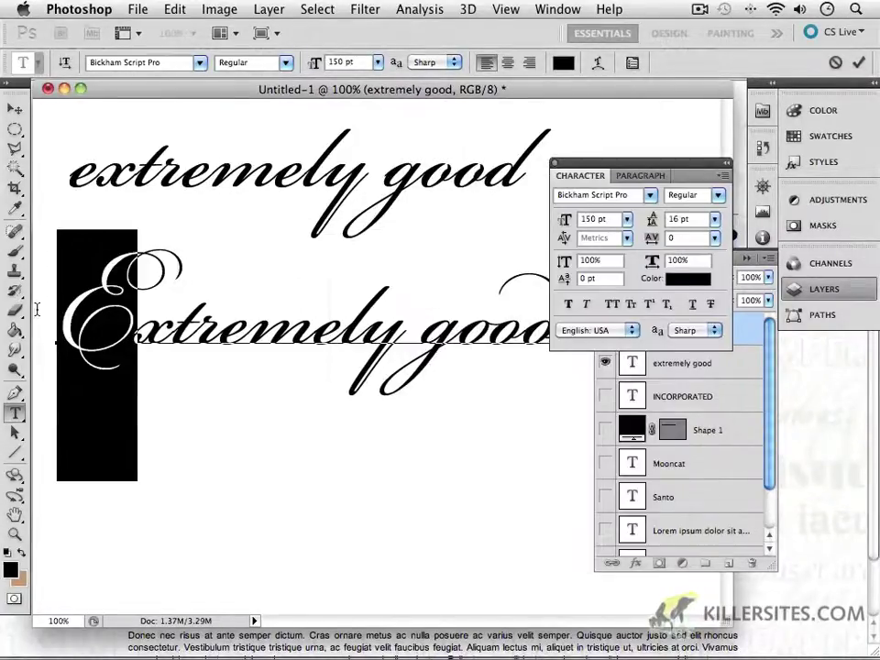
click(15, 109)
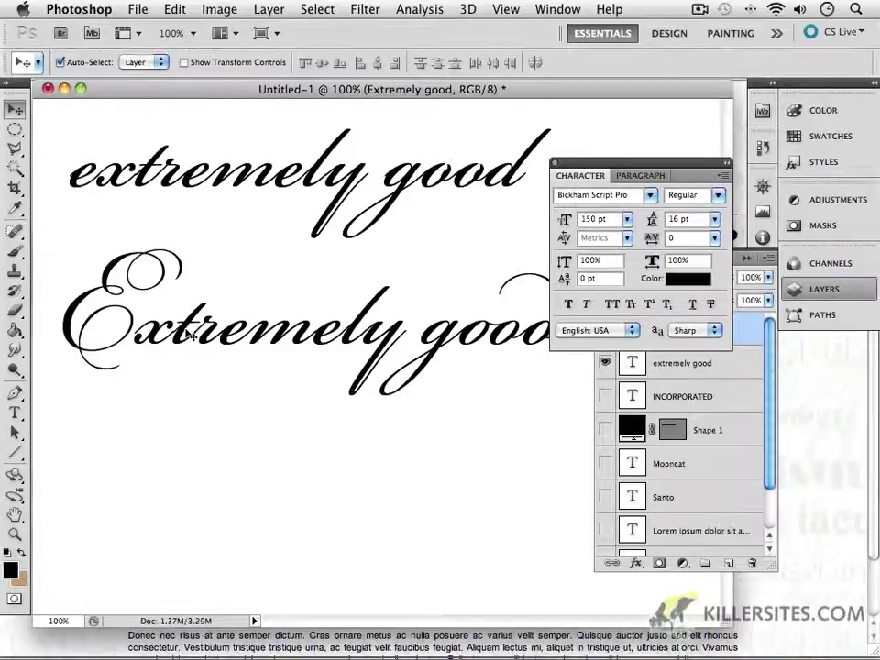
drag(189, 334, 166, 404)
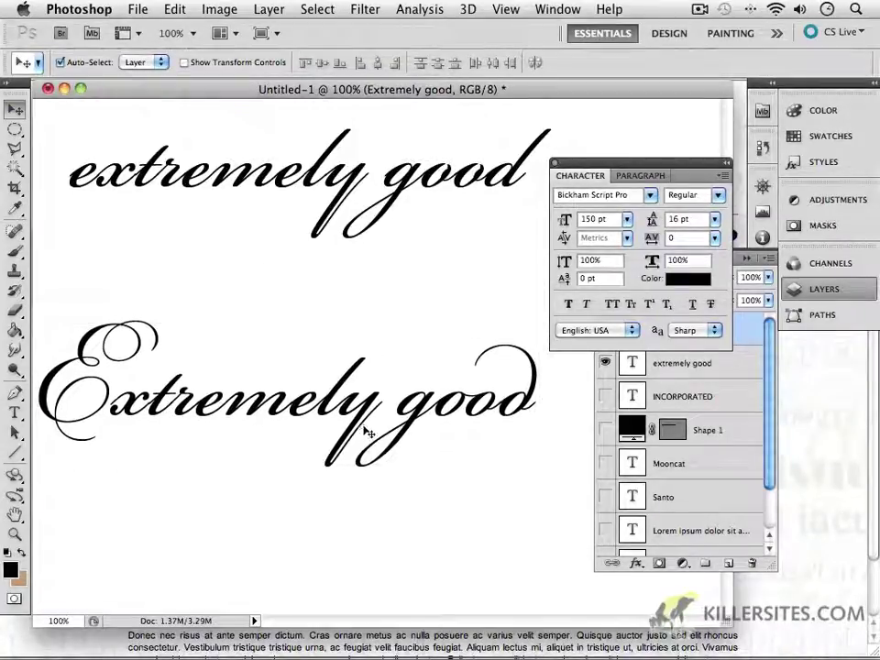
Step: Apply the OpenType Swash feature to the letters "ly" in the "Extremely good" line
key(t)
drag(340, 403, 380, 403)
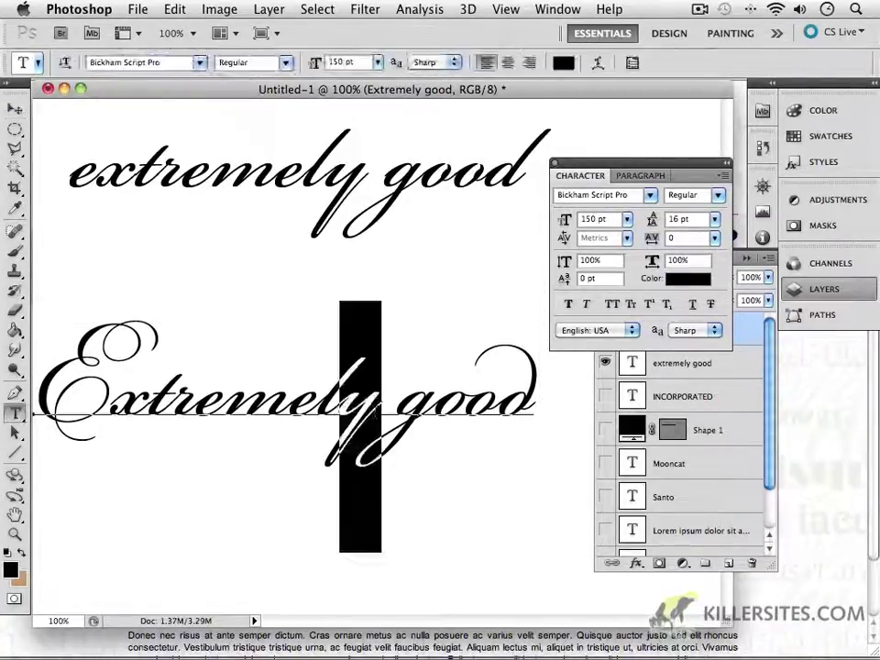
click(724, 175)
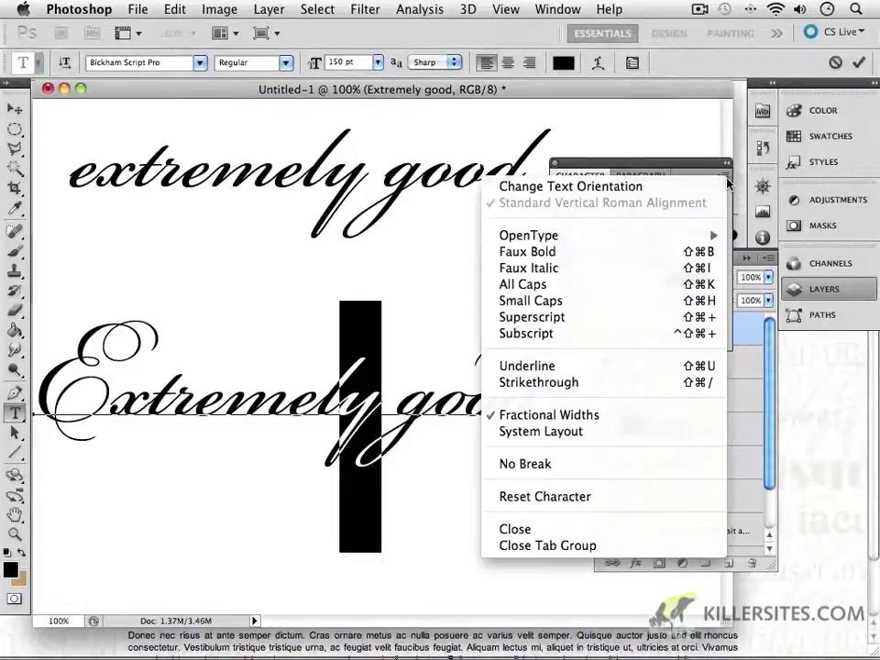
mouse_move(627, 243)
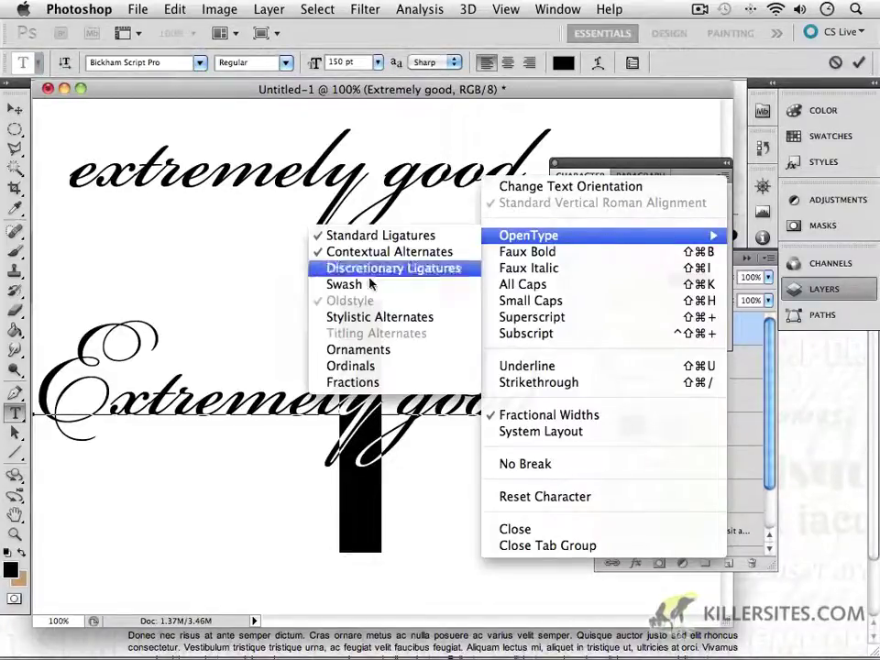
click(336, 286)
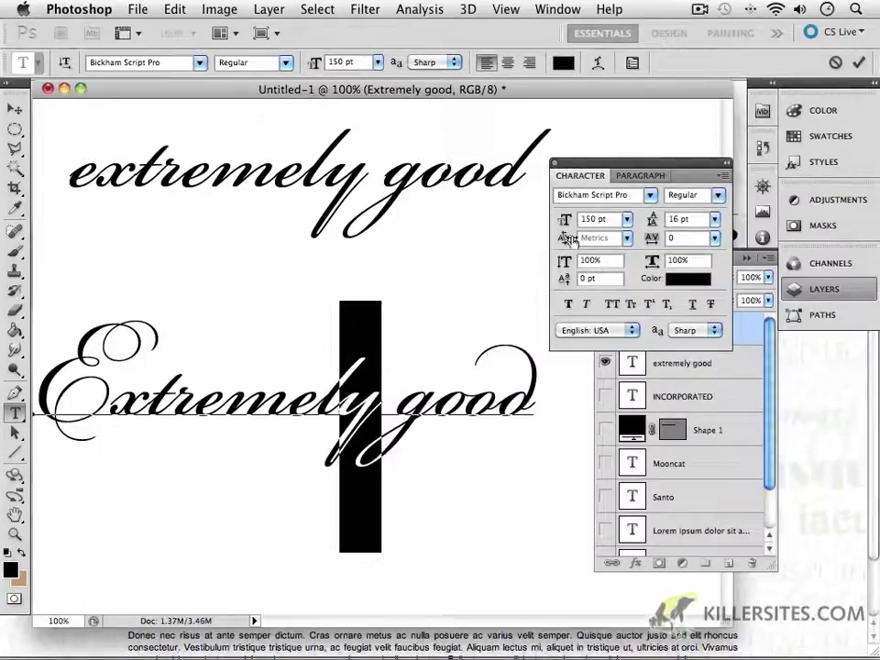
Step: Extend the OpenType Swash feature to all letters from the "t" to the end of the "Extremely good" line
click(122, 308)
drag(151, 399, 541, 399)
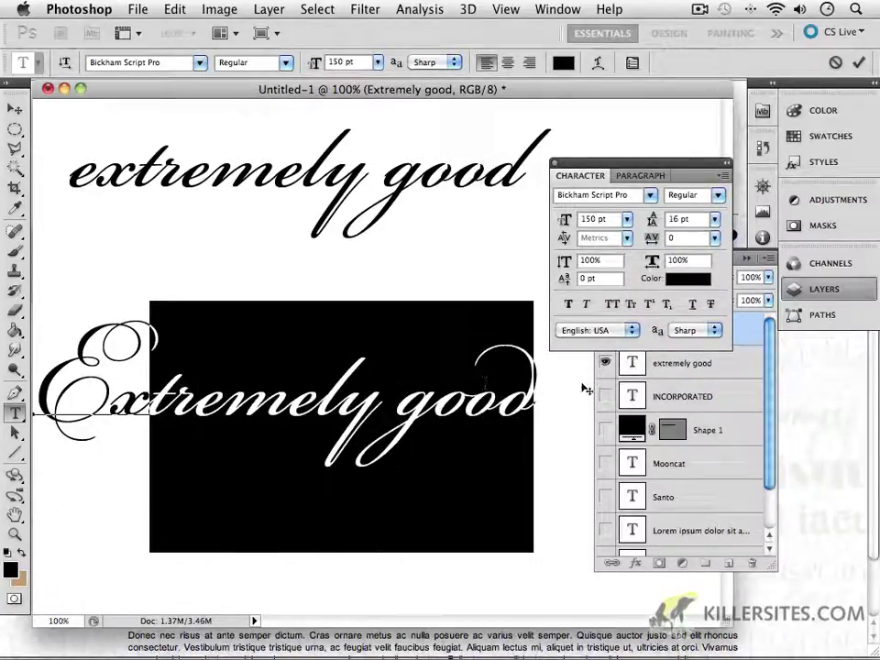
click(725, 176)
mouse_move(623, 238)
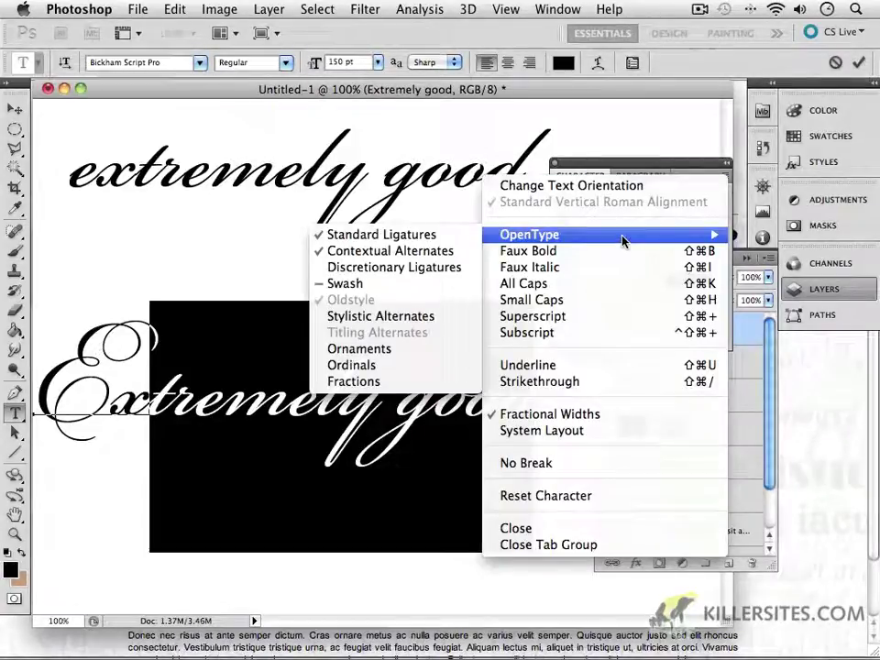
click(349, 284)
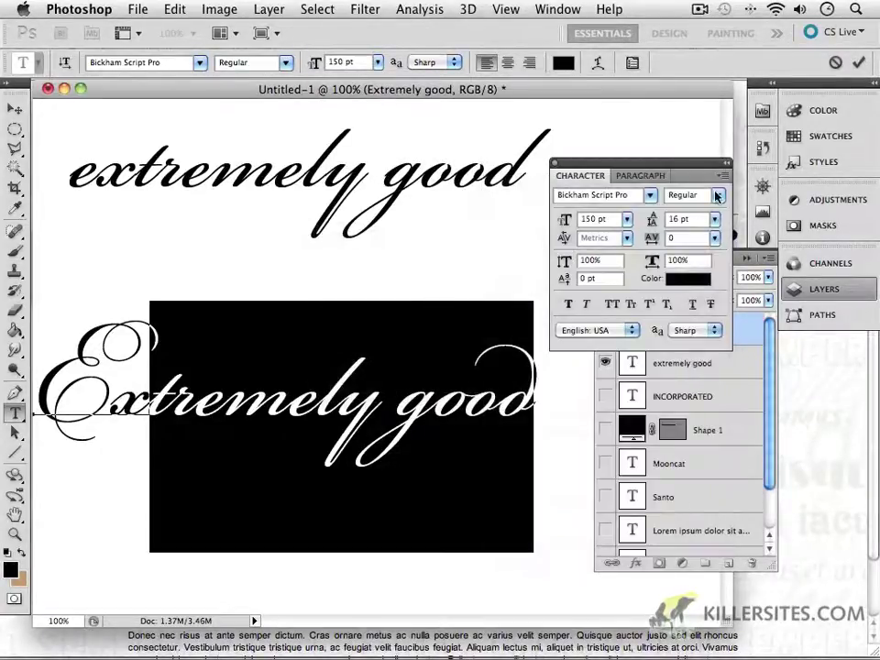
Step: Try OpenType Stylistic Alternates on the selected letters "tremely good" and undo the change
click(724, 176)
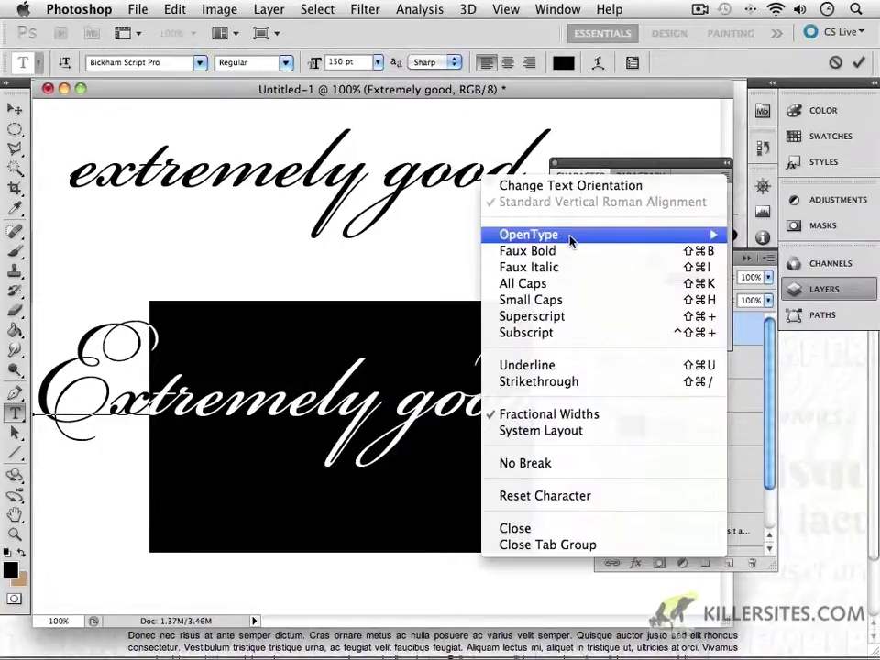
mouse_move(570, 239)
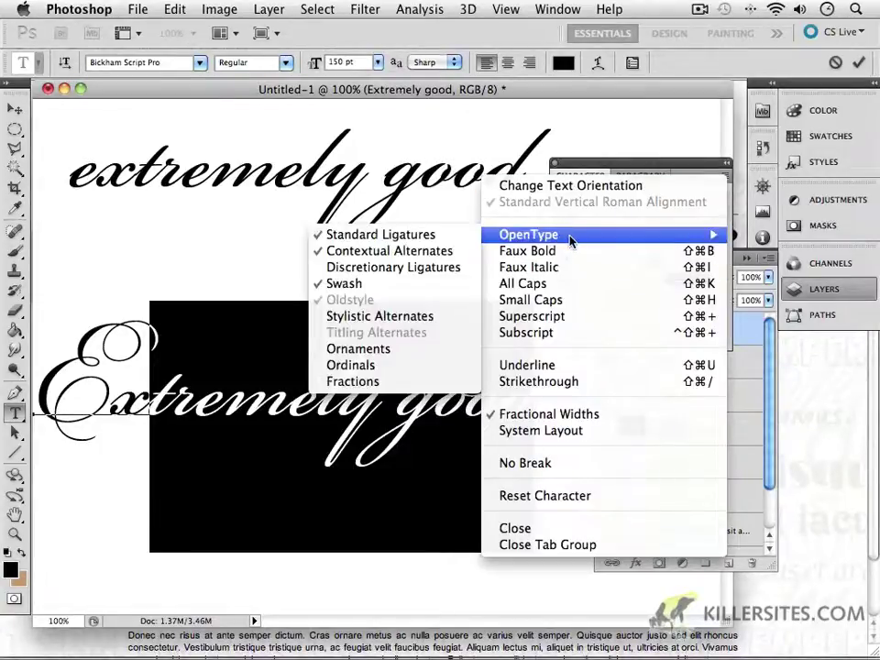
click(394, 318)
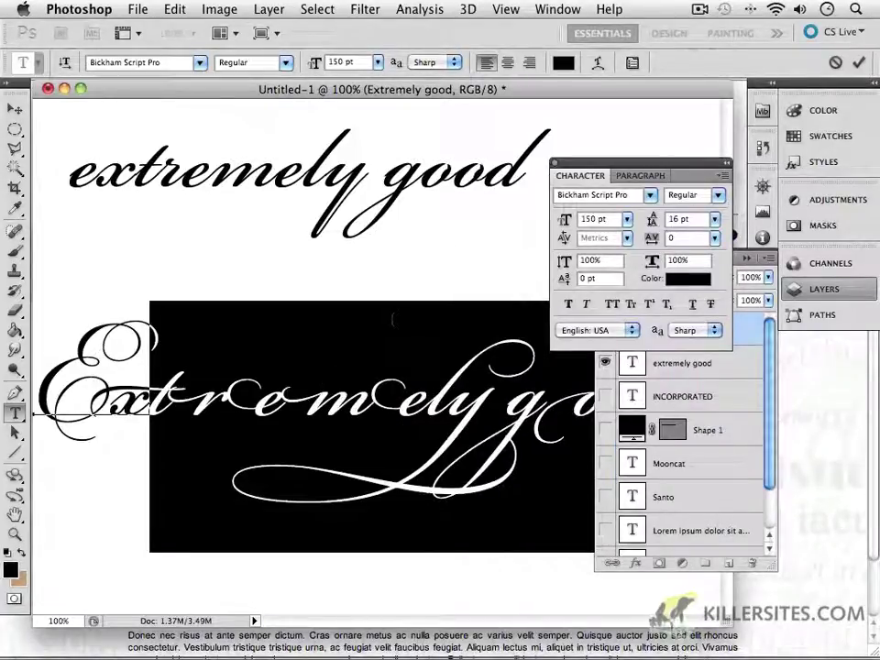
key(super+z)
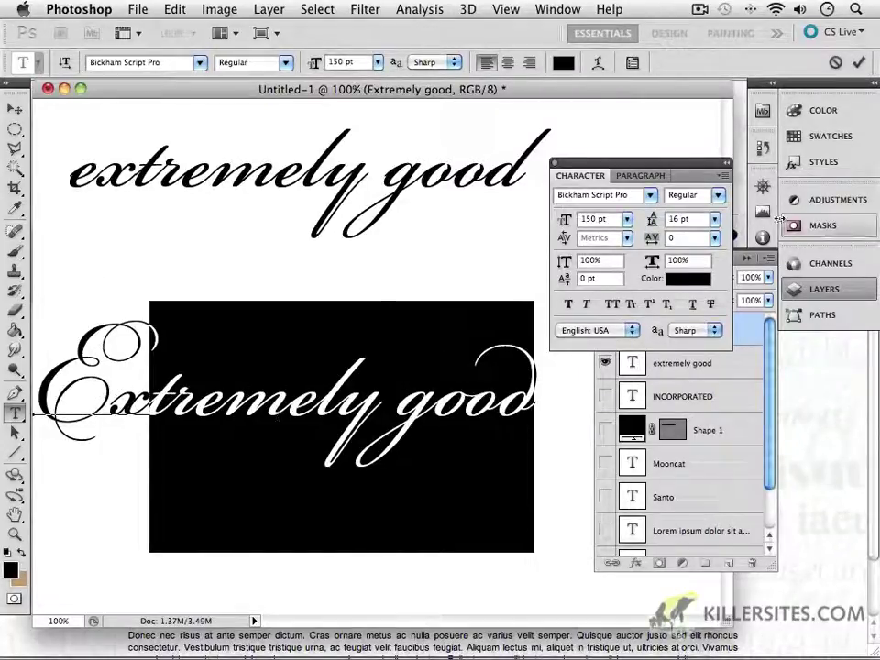
Step: Turn on OpenType Stylistic Alternates for the selected letters "tremely good"
click(723, 176)
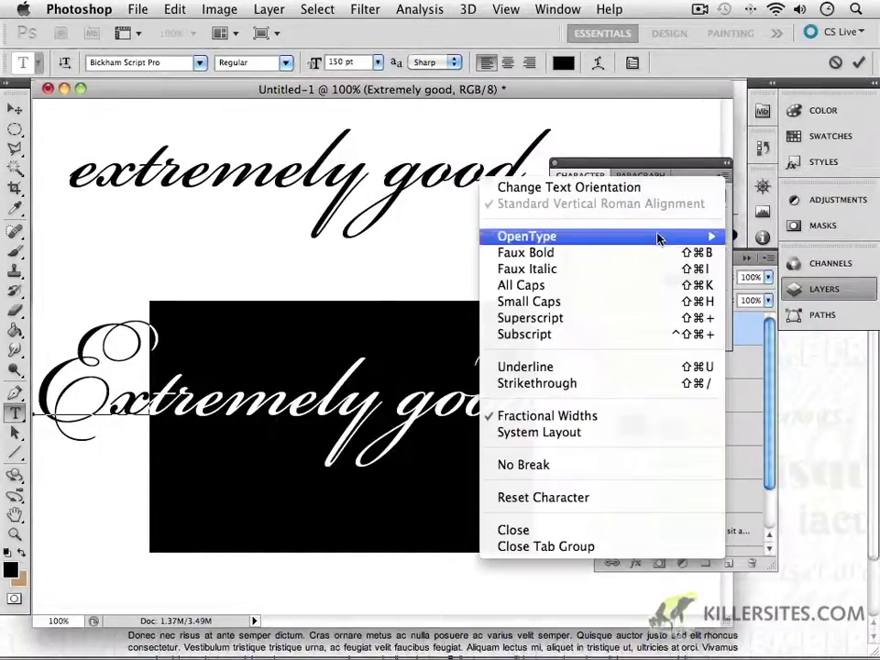
mouse_move(527, 236)
click(375, 316)
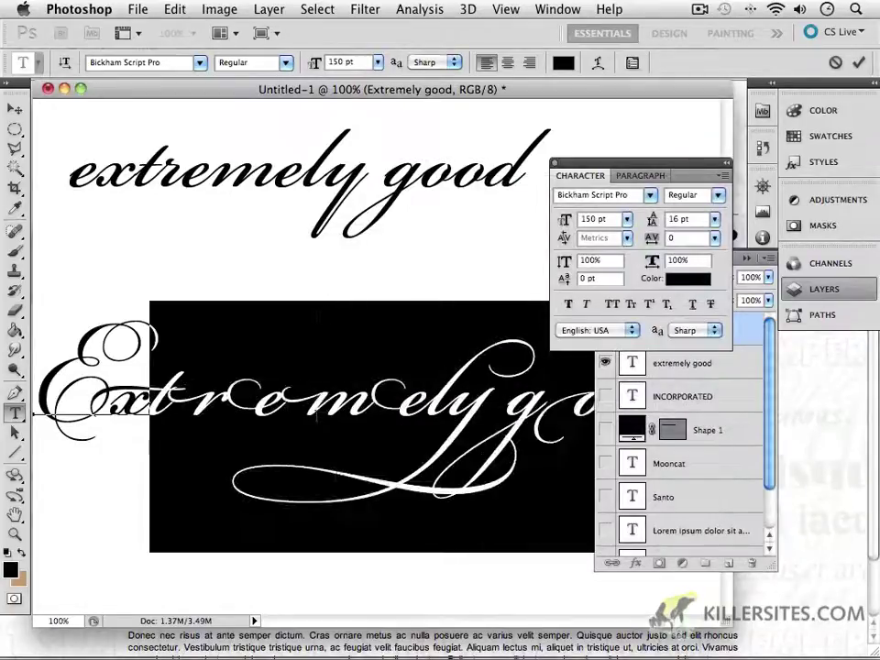
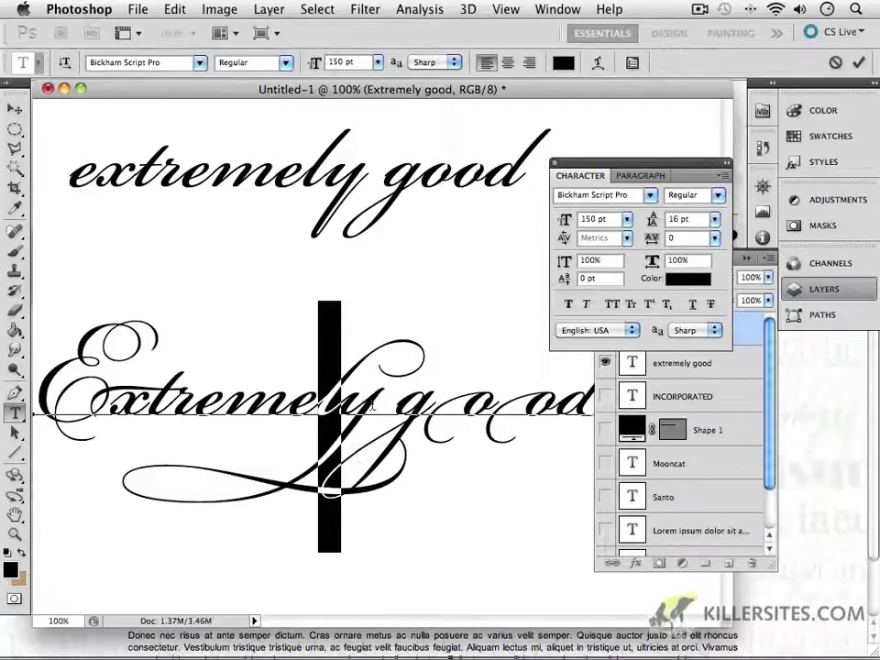
Step: Turn off OpenType Stylistic Alternates for the two "o" letters in "good" of the "Extremely good" line
click(424, 412)
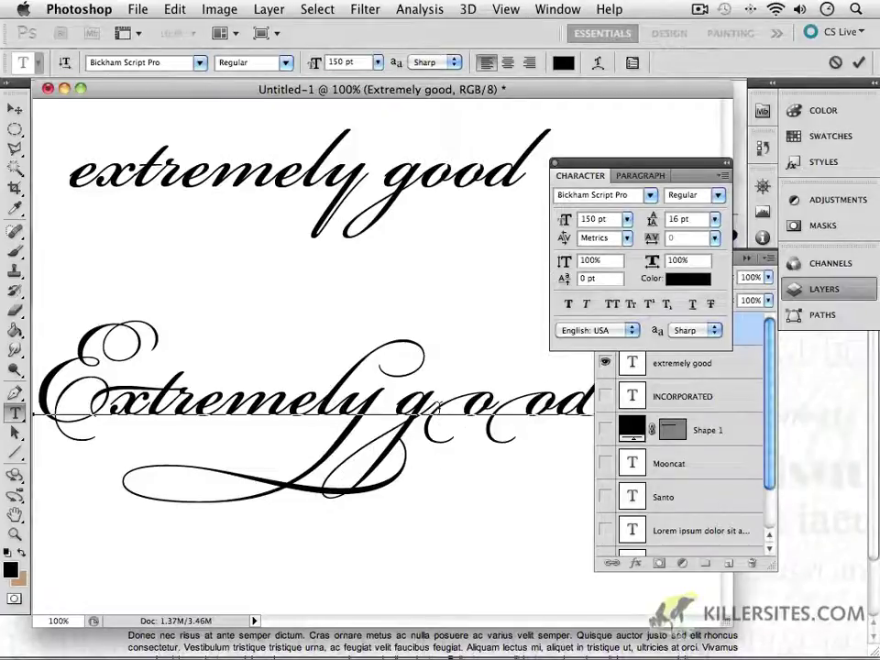
drag(437, 415, 558, 420)
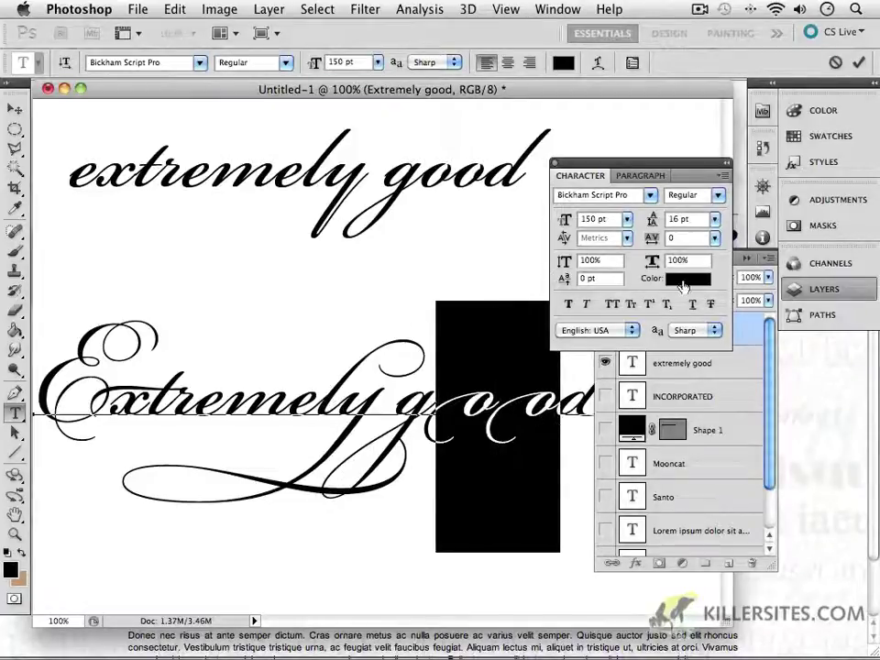
click(724, 181)
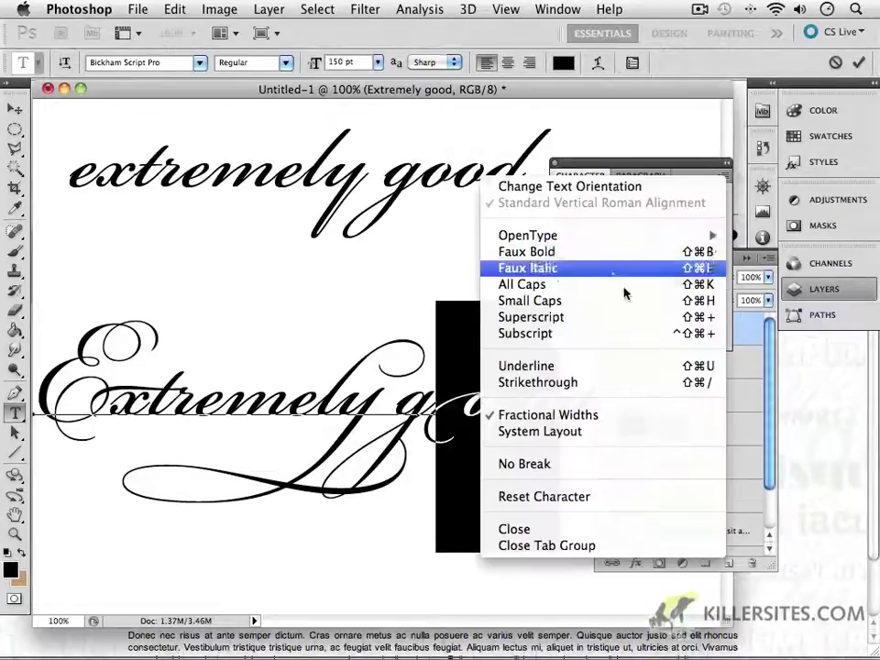
mouse_move(620, 236)
click(425, 318)
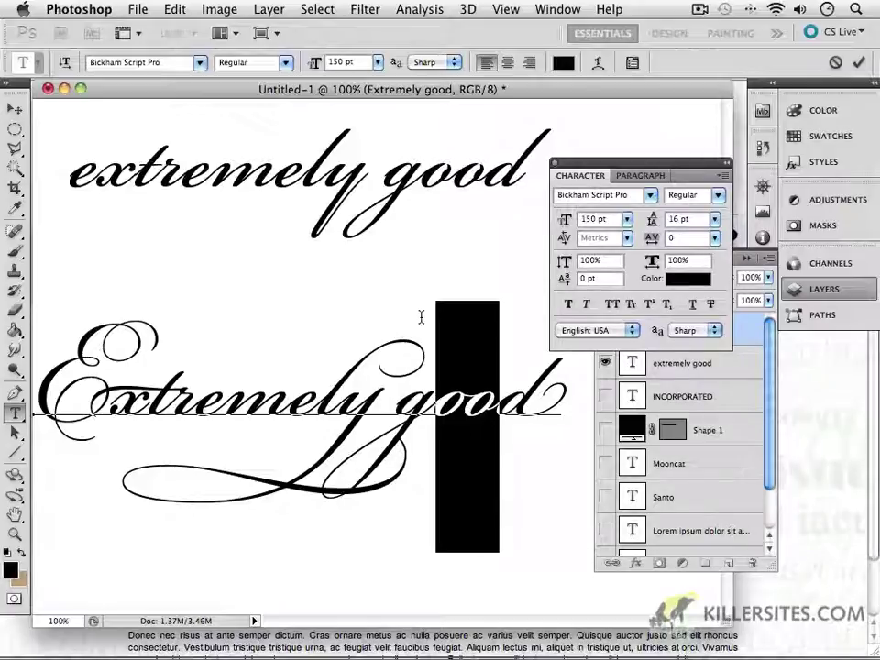
Step: Shift the ornate "Extremely good" line slightly down and to the right, and move the plain line down close above it
click(14, 109)
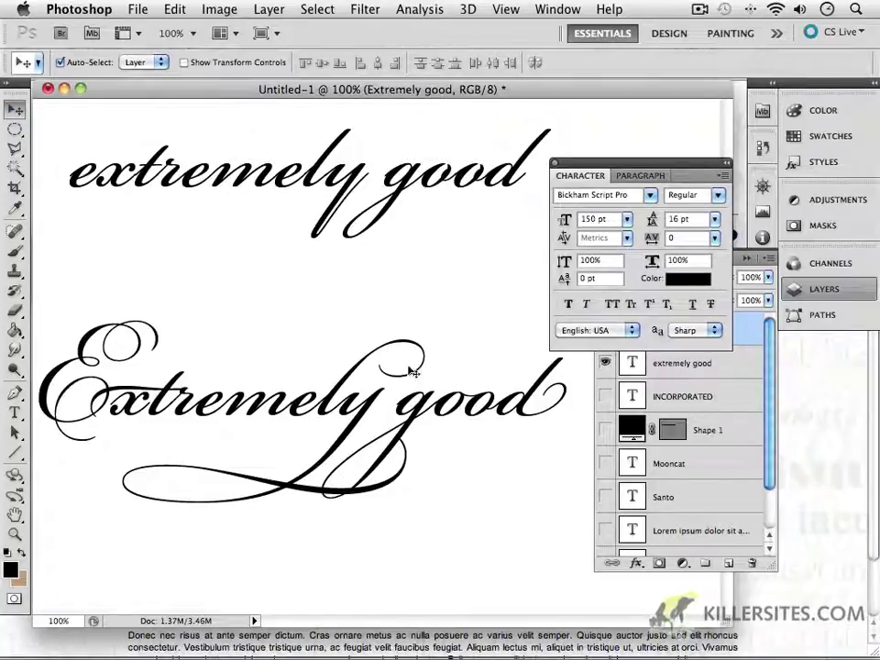
mouse_move(343, 384)
mouse_down()
mouse_move(358, 306)
mouse_move(355, 372)
mouse_up()
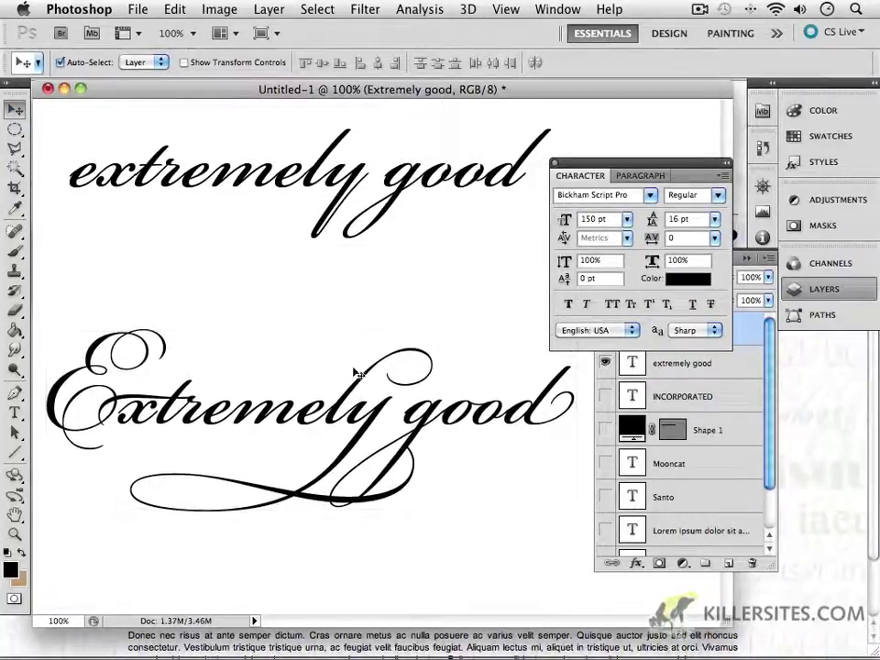
drag(335, 213, 326, 289)
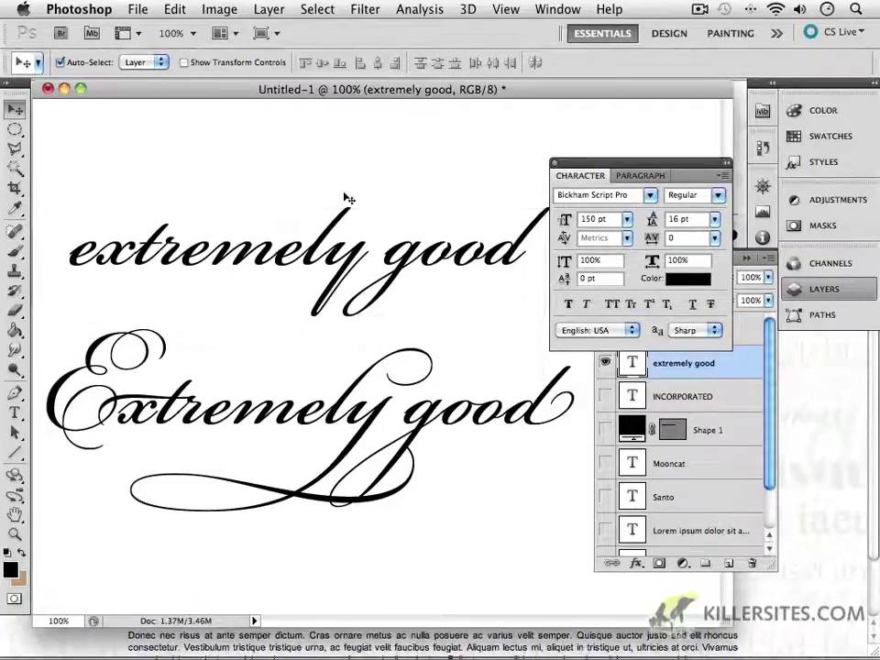
mouse_move(340, 222)
mouse_down()
mouse_move(282, 222)
mouse_move(331, 220)
mouse_up()
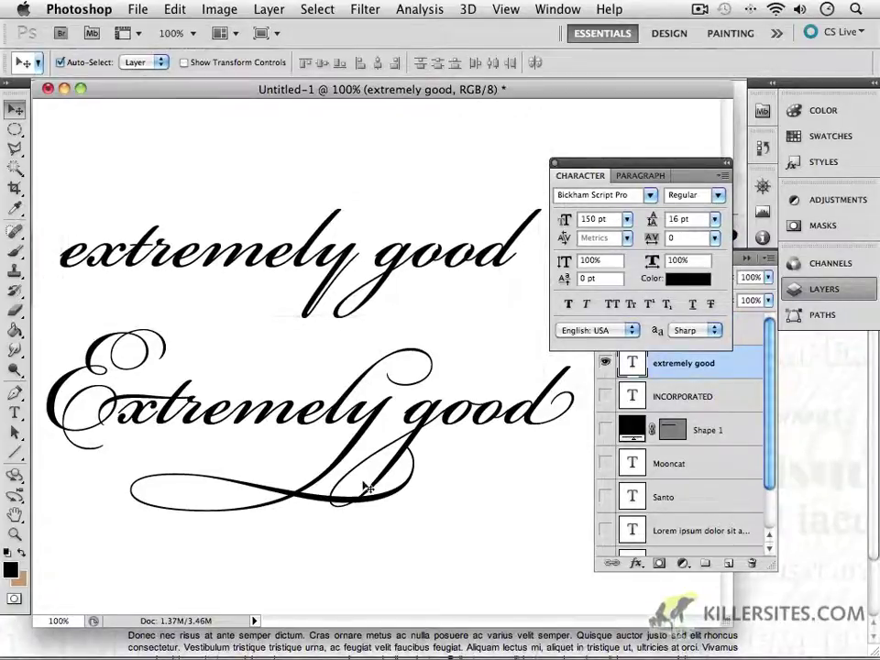